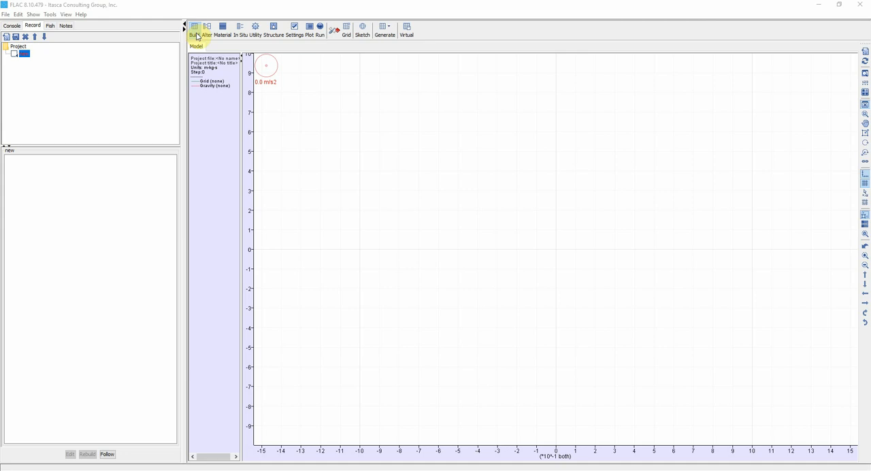
- Start a virtual geometry and add a box edge from (0, 0) to (10, 10)
left_click(407, 27)
left_click(424, 31)
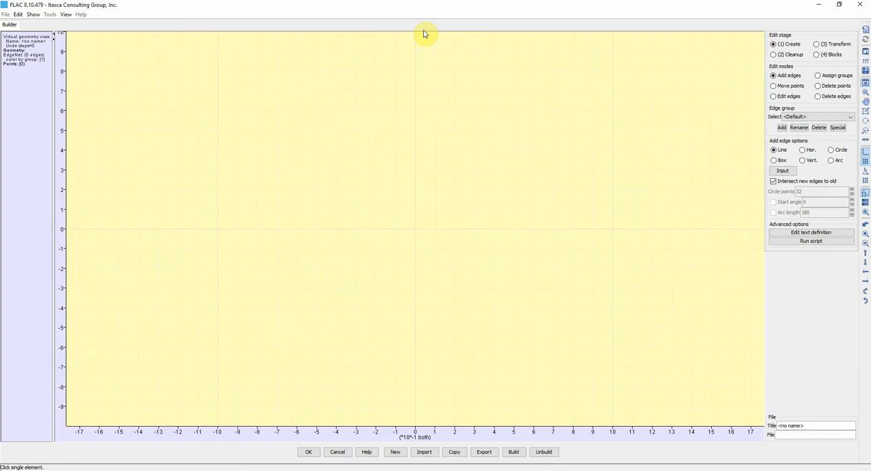
left_click(775, 161)
left_click(783, 170)
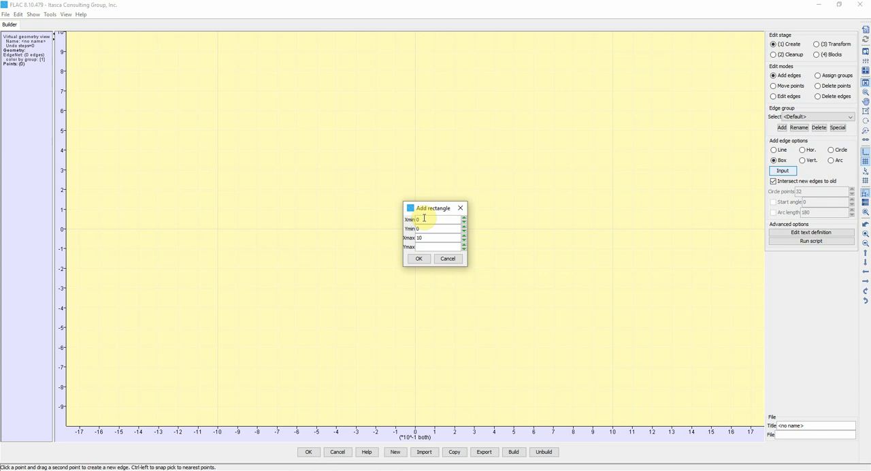
left_click(419, 258)
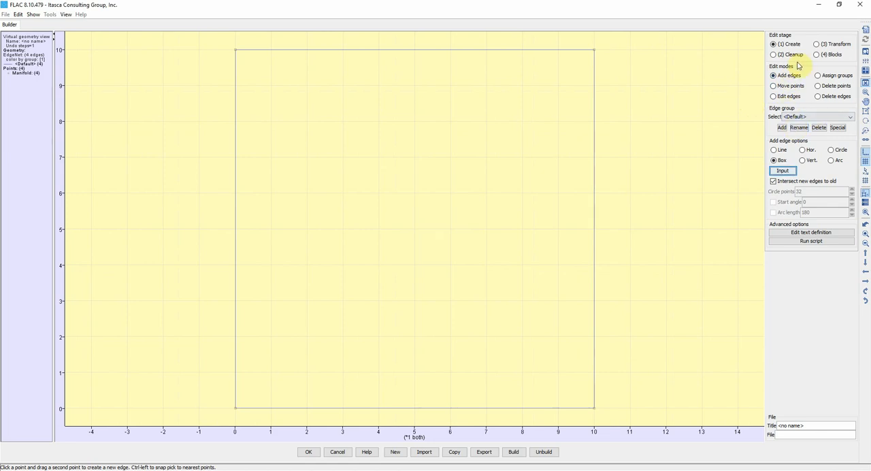
- Draw two downward-sloping lines across the box, from about (-1.7, 8) to (11.5, 5.4) and (-2.6, 4.8) to (12, 2.6)
left_click(781, 150)
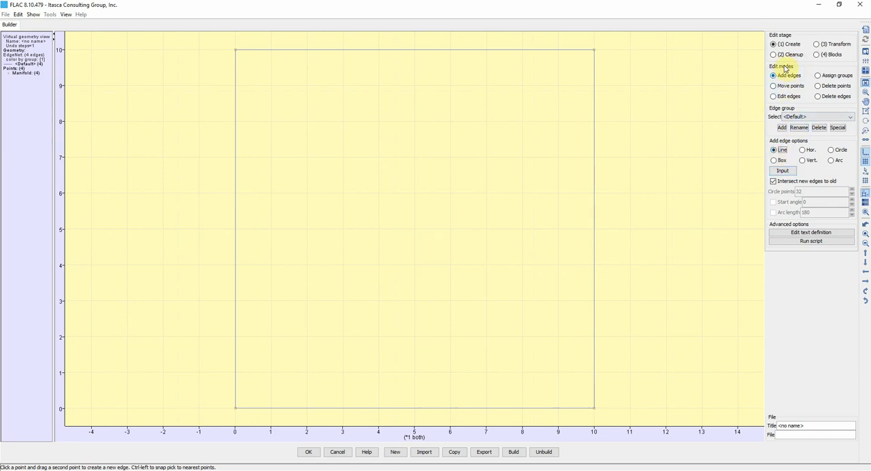
left_click_drag(174, 121, 649, 215)
left_click_drag(140, 236, 667, 315)
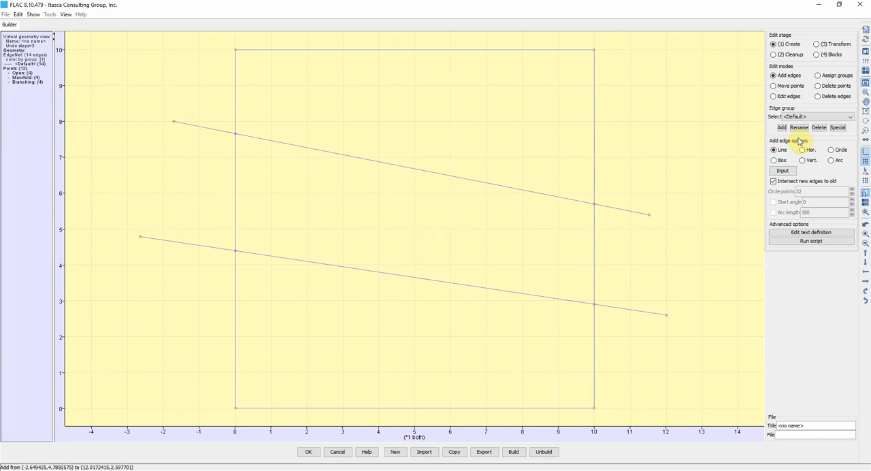
- Delete the four line segments that stick out beyond both vertical sides of the box
left_click(824, 96)
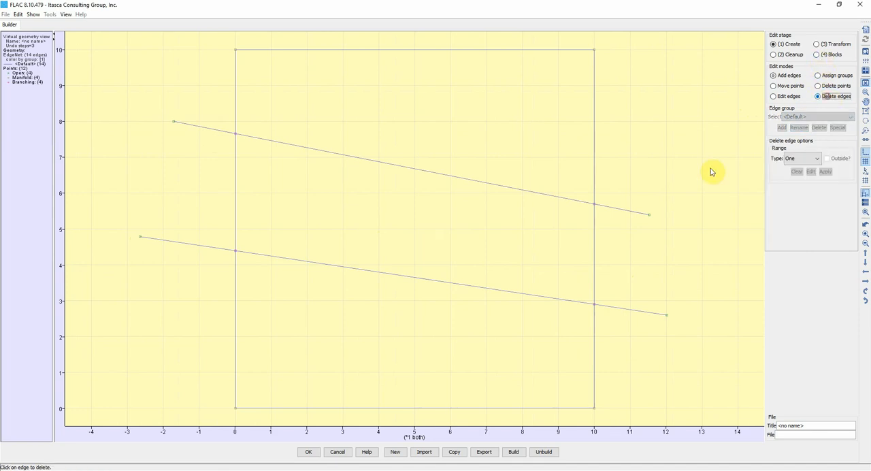
left_click(633, 211)
left_click(624, 309)
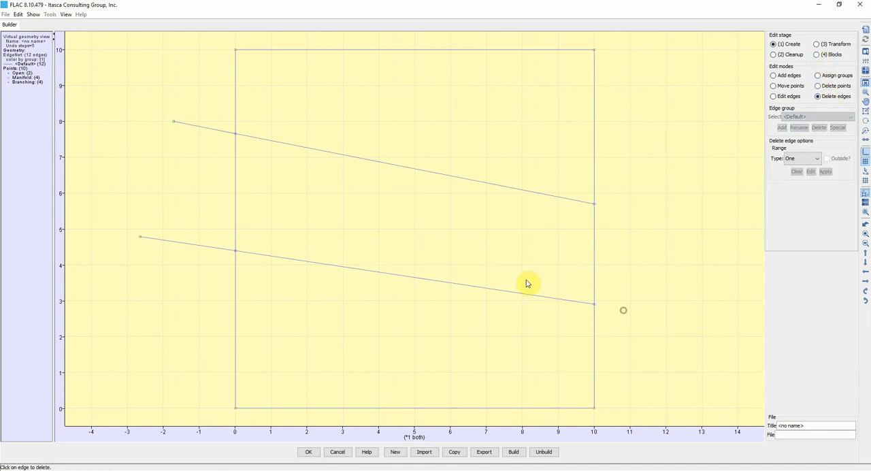
left_click(201, 128)
left_click(185, 246)
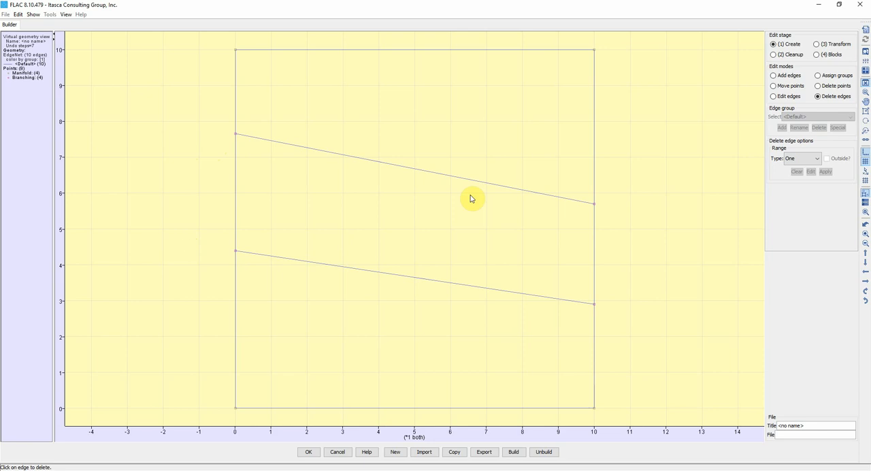
- Build the quad blocks from the edge geometry and accept the result as a virtual grid
left_click(511, 452)
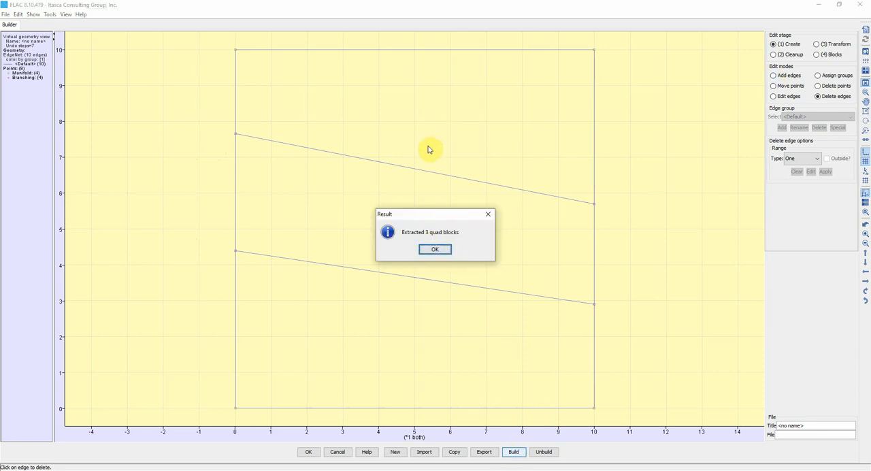
left_click(434, 250)
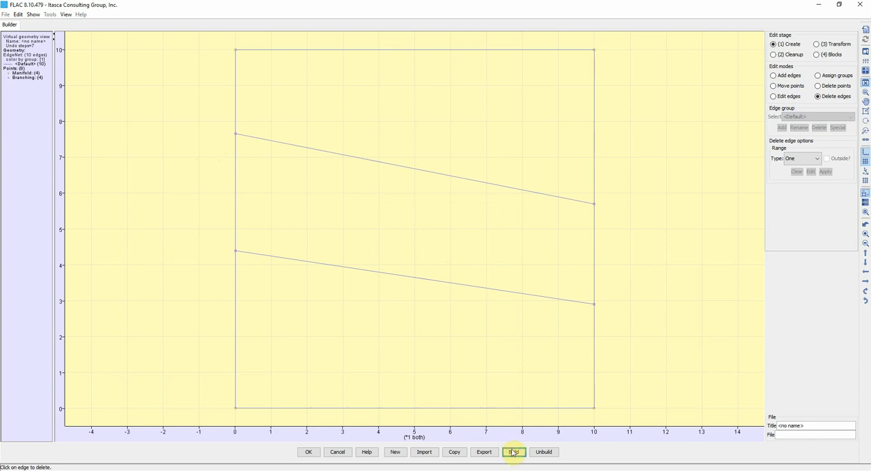
left_click(307, 452)
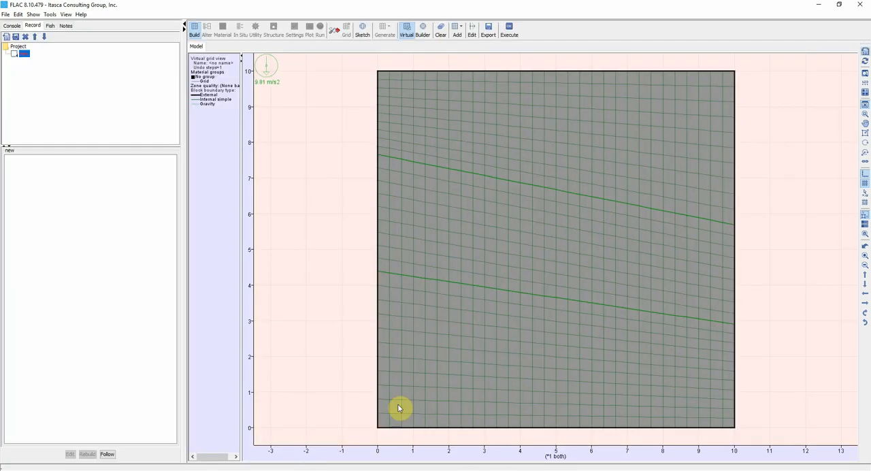
right_click(318, 162)
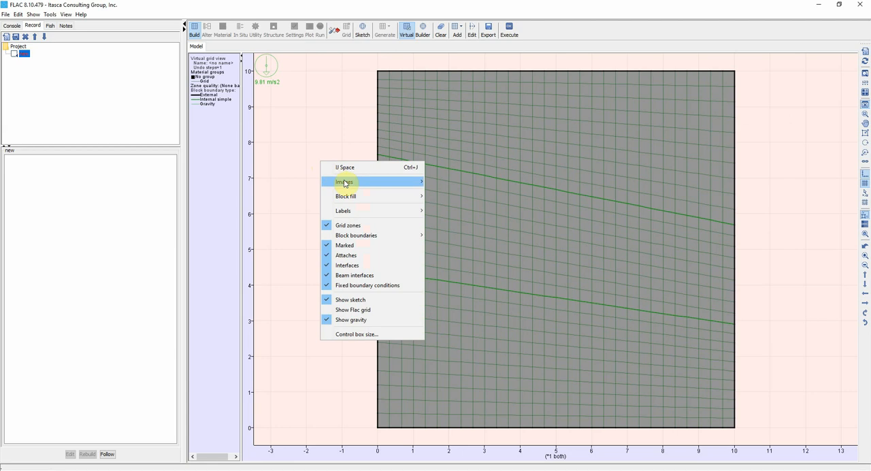
mouse_move(345, 183)
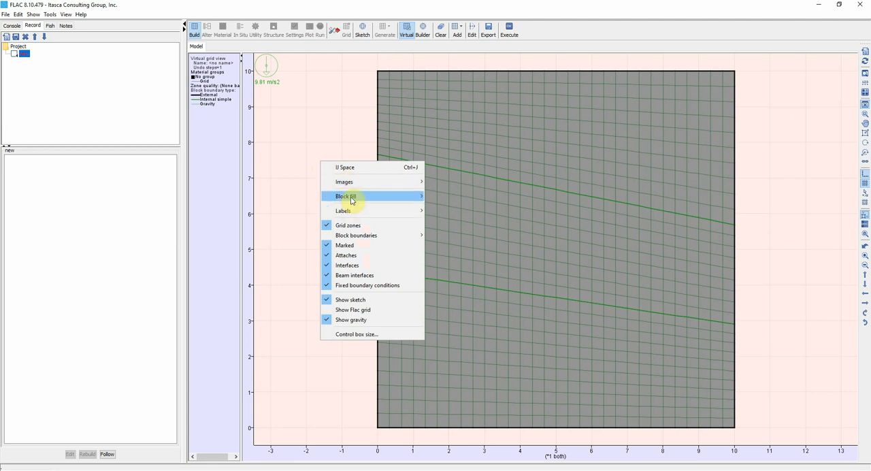
mouse_move(350, 215)
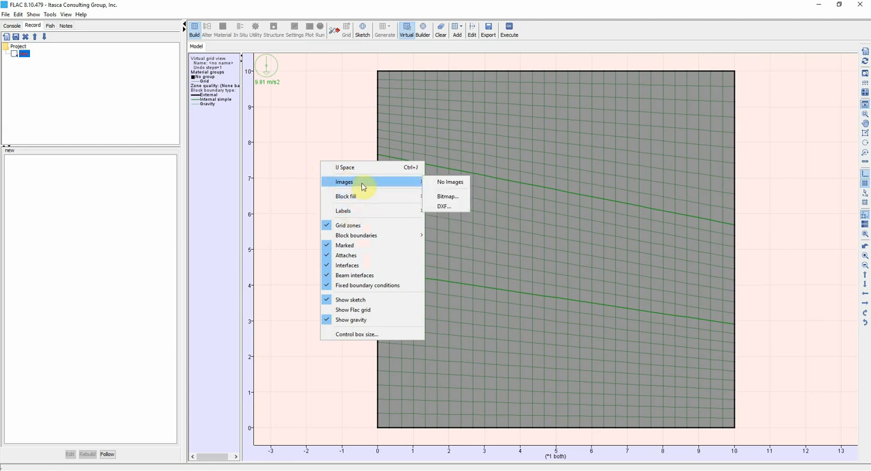
left_click(364, 101)
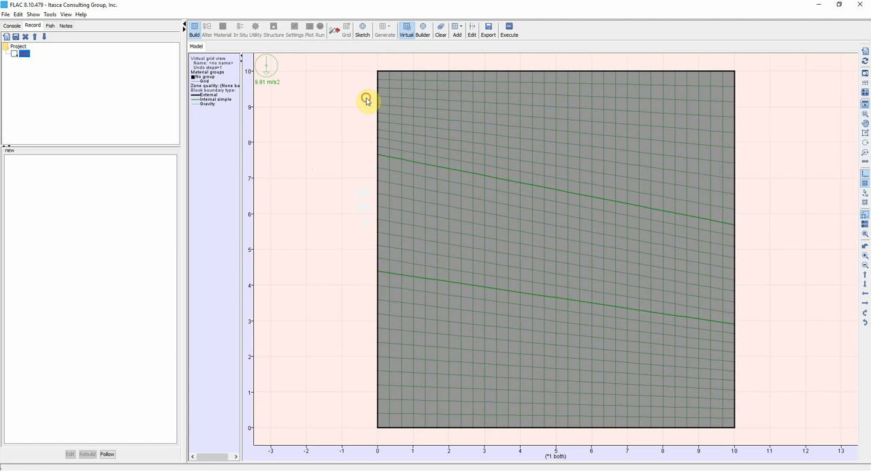
- Edit the virtual grid's mesh, turn off automated zoning and set the upper block to 30 zones in the J direction
left_click(471, 28)
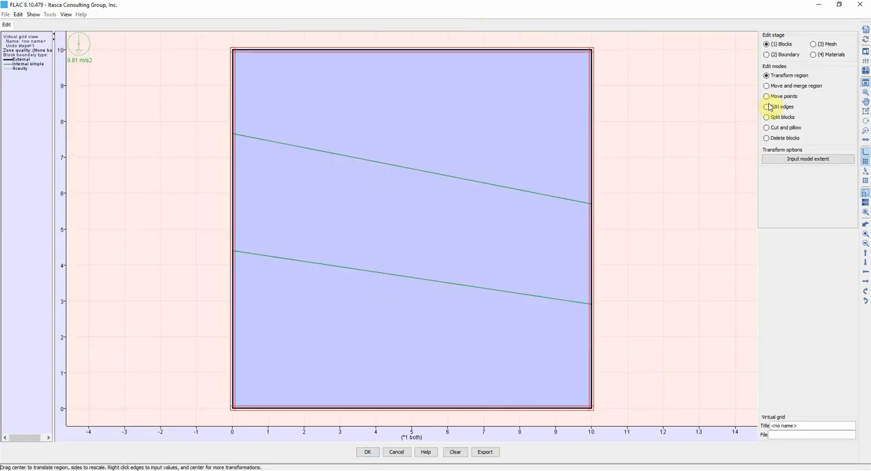
left_click(774, 54)
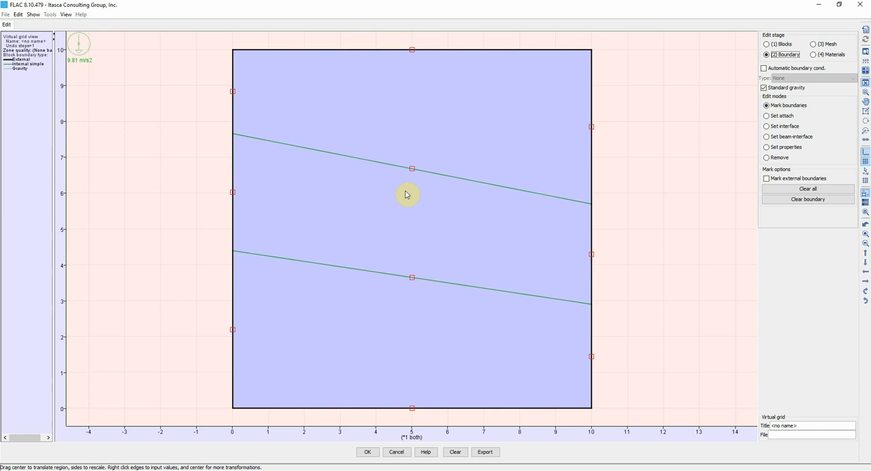
left_click(818, 44)
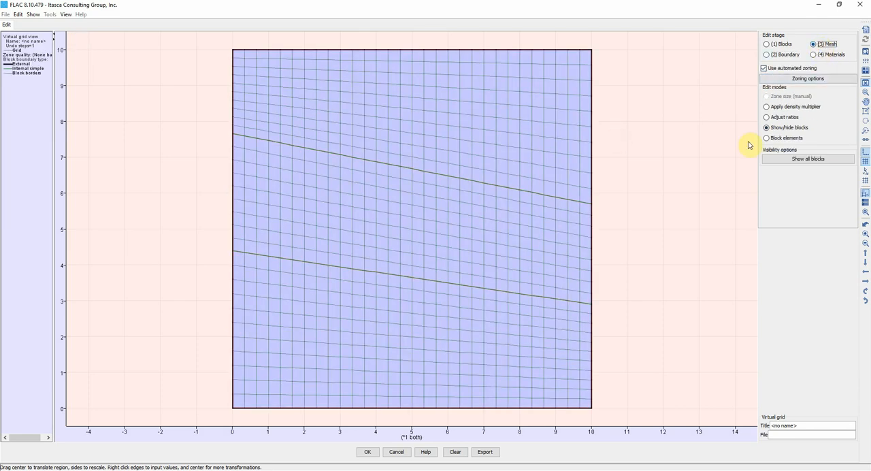
left_click(764, 68)
left_click(767, 96)
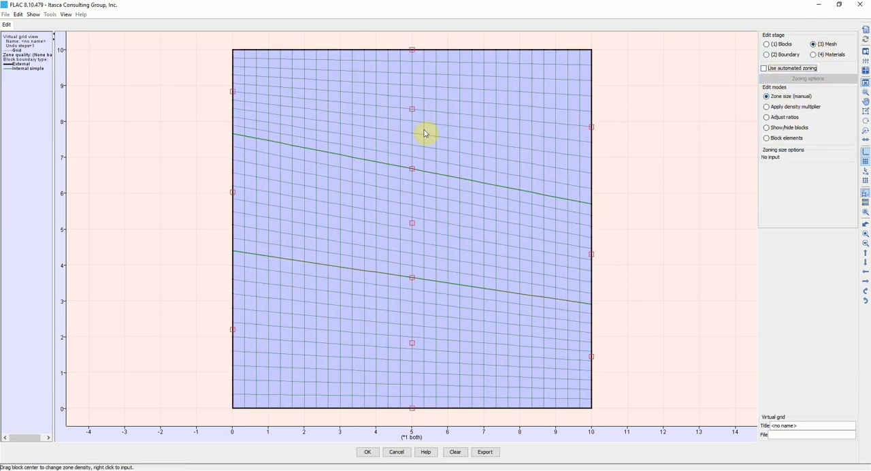
right_click(412, 109)
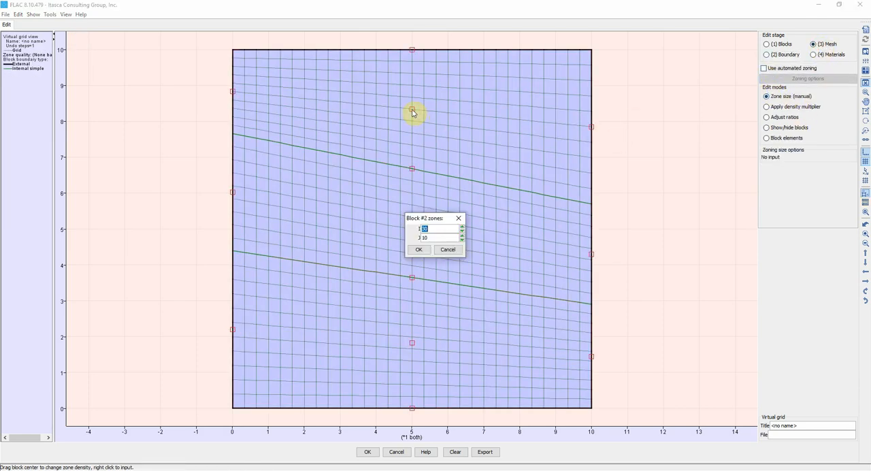
left_click(419, 249)
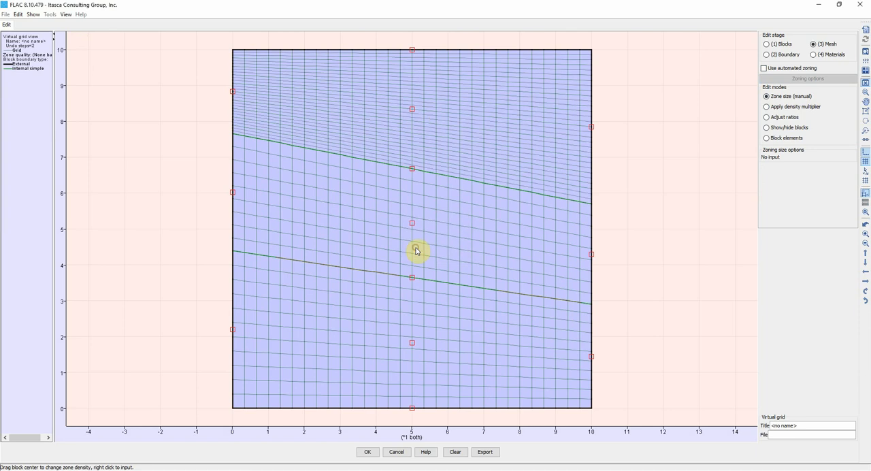
- Set the middle block's zone count to 30 in the J direction
right_click(410, 167)
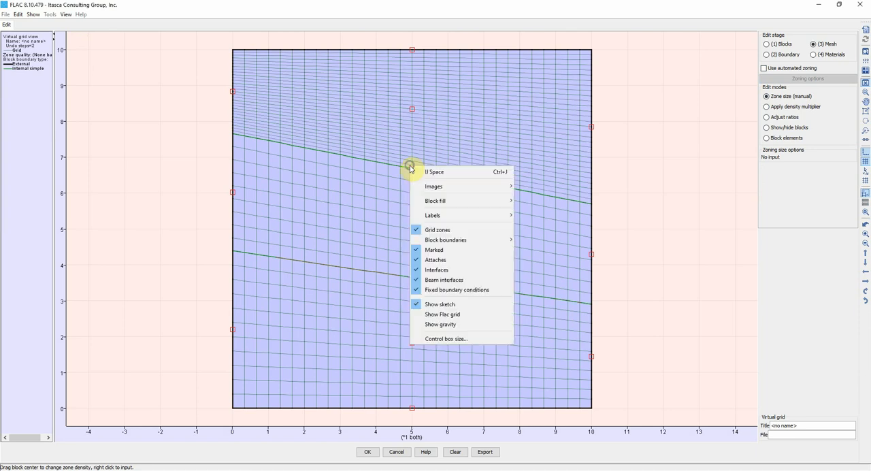
left_click(371, 228)
right_click(412, 224)
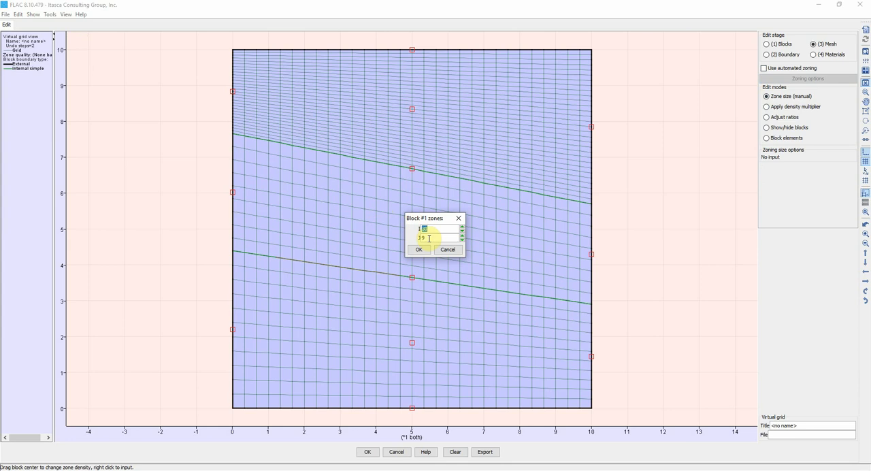
left_click(419, 249)
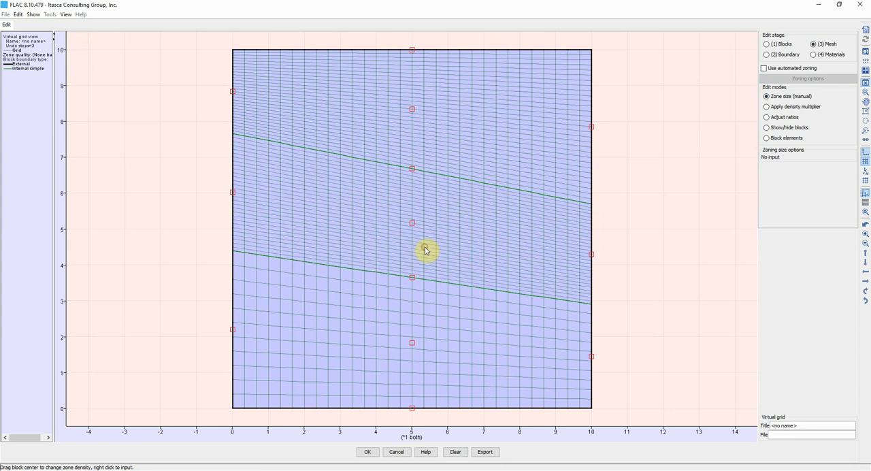
- Set the bottom block's zone count to 30 in the J direction
right_click(412, 342)
double_click(441, 238)
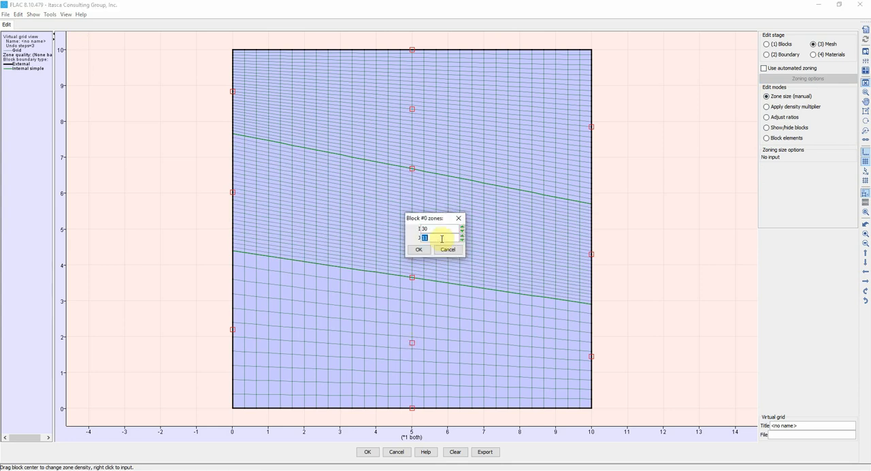
type("30")
left_click(419, 249)
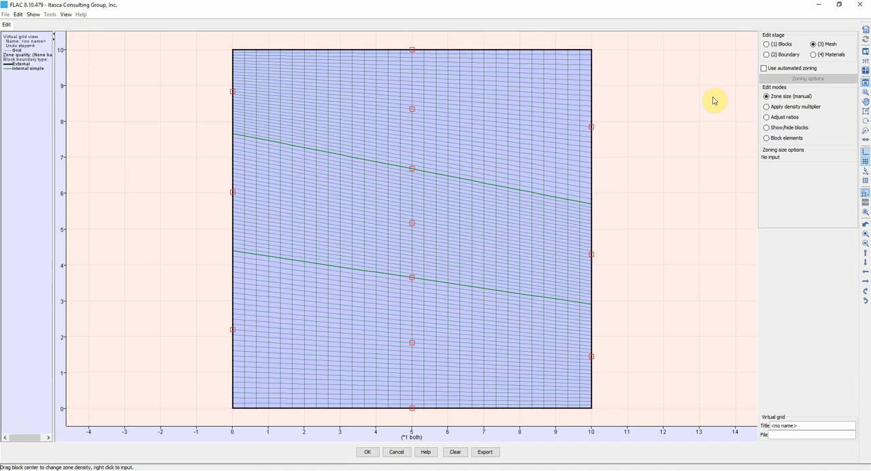
- Mark both sloping internal lines as boundaries and accept the virtual grid edits
left_click(774, 57)
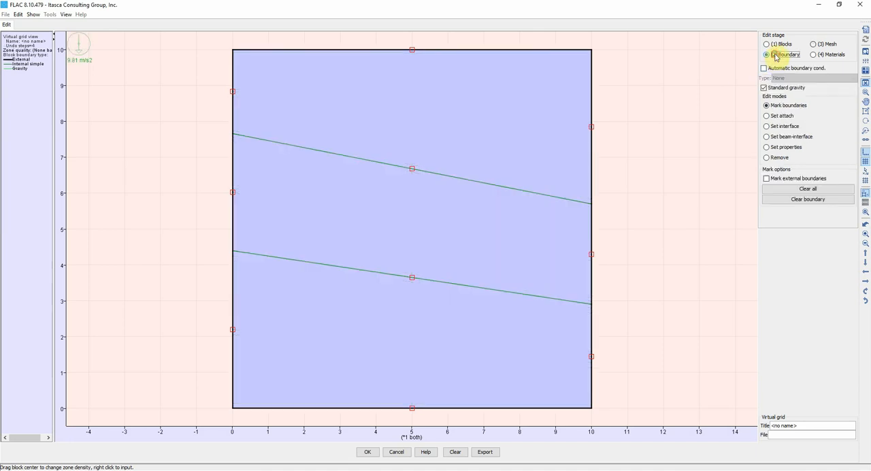
left_click(412, 172)
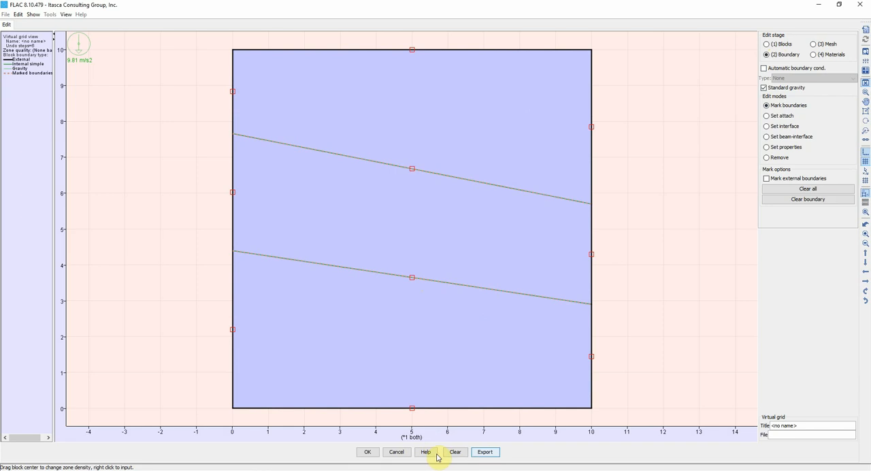
left_click(367, 452)
- Execute the virtual grid to generate the model grid
right_click(355, 169)
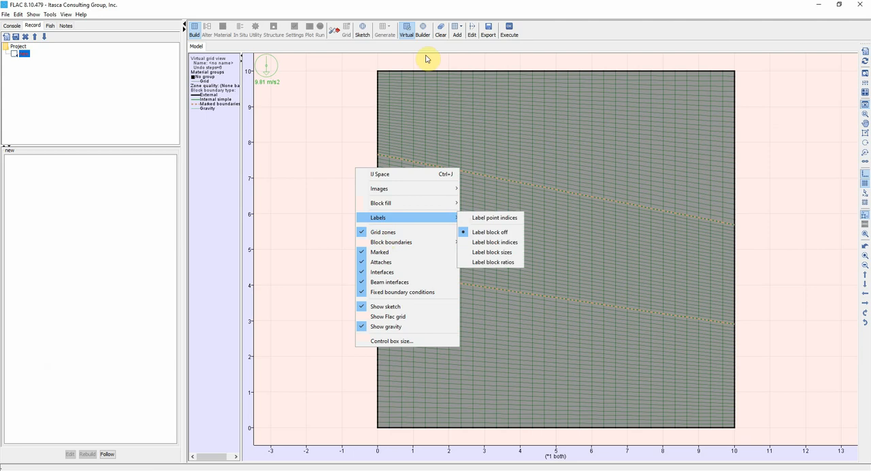
left_click(460, 61)
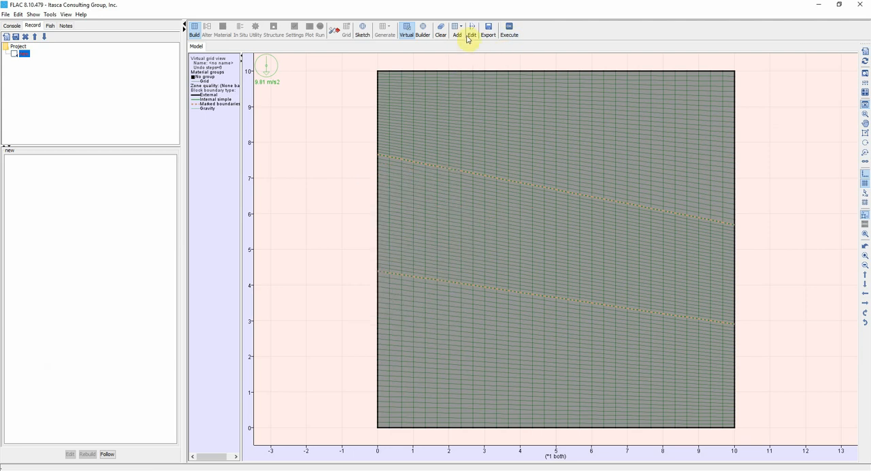
left_click(513, 34)
- Show the zones by region to check the three layers, and return the zone display to groups
right_click(319, 171)
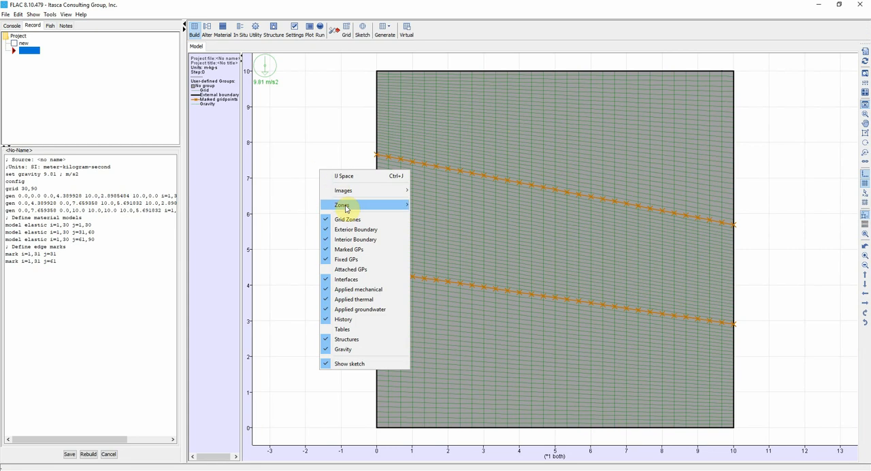
mouse_move(345, 208)
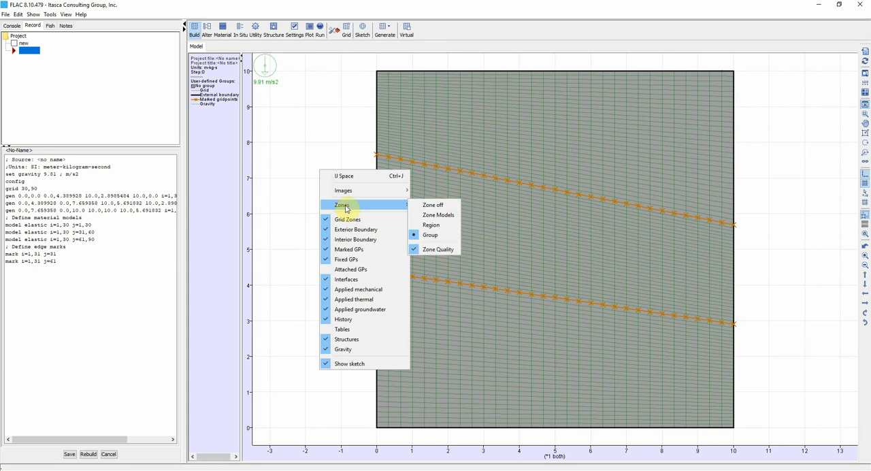
left_click(433, 227)
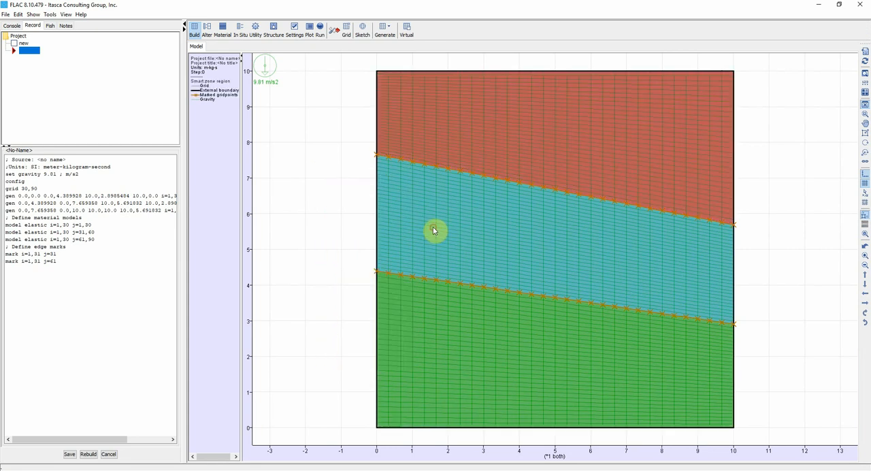
right_click(358, 198)
mouse_move(381, 232)
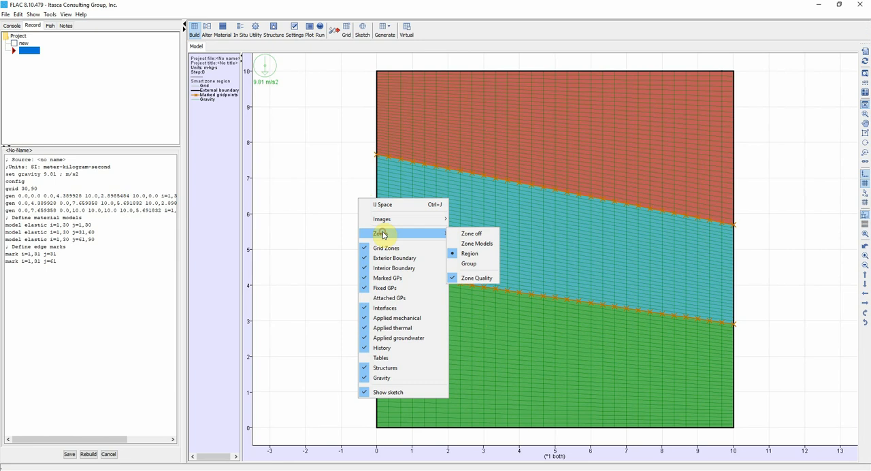
left_click(467, 260)
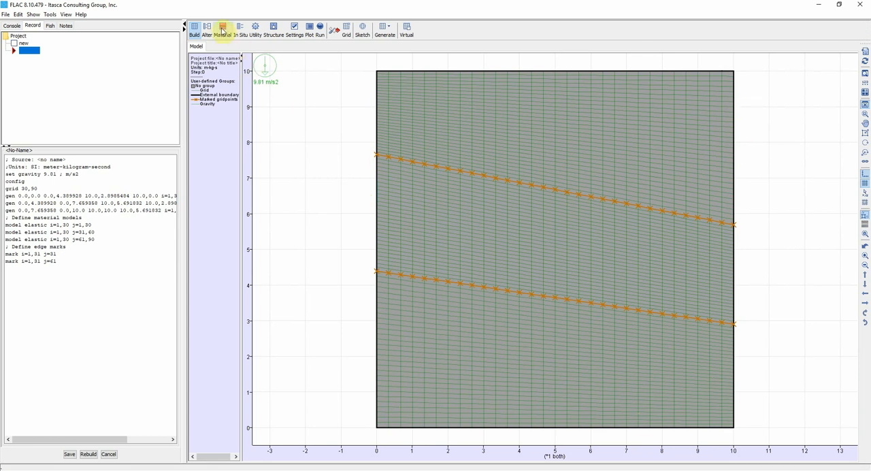
- Create an elastic material named new1 with density 1650 kg/m3, elastic modulus 1e6 Pa and Poisson's ratio 0.25
left_click(222, 30)
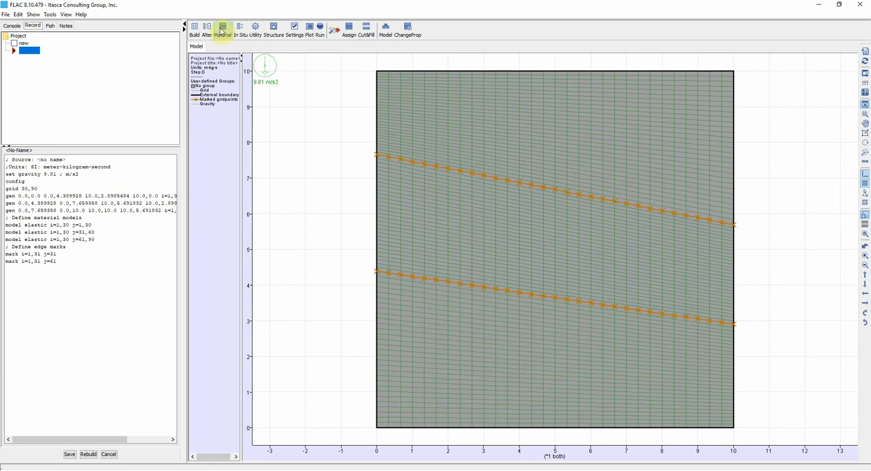
left_click(349, 31)
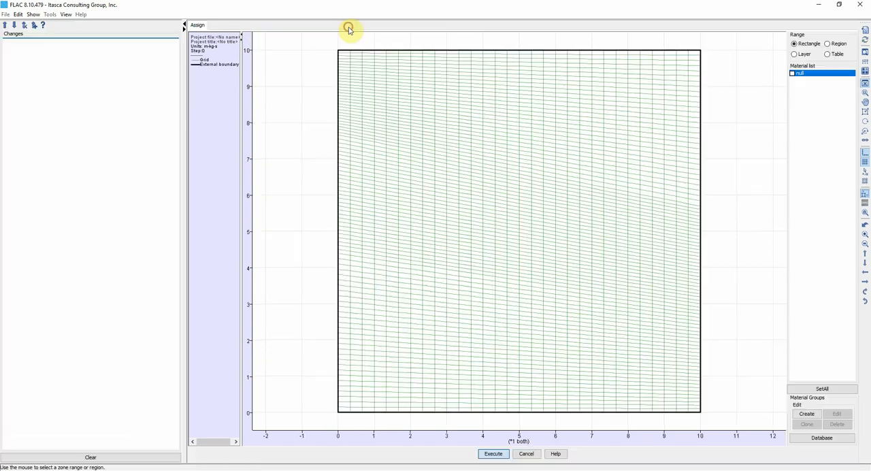
left_click(804, 414)
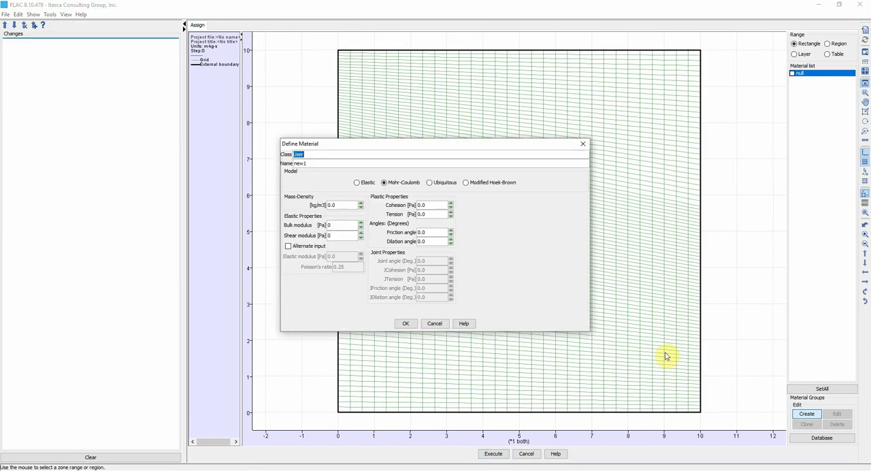
left_click(356, 182)
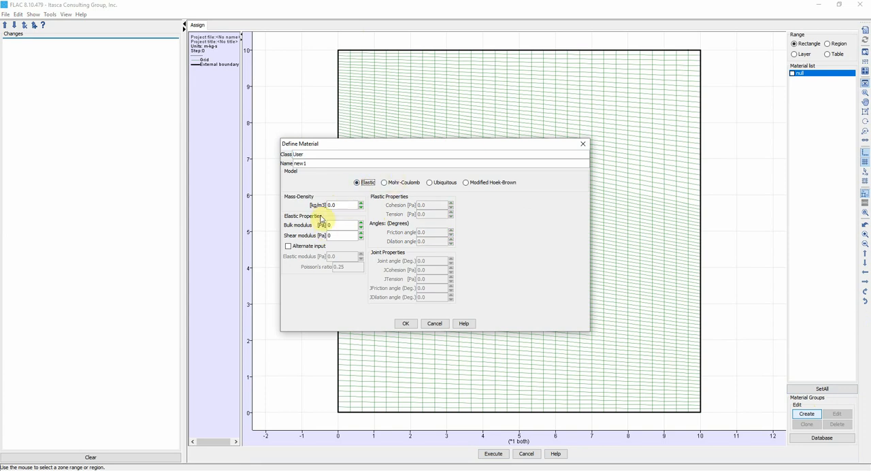
left_click(288, 246)
double_click(335, 205)
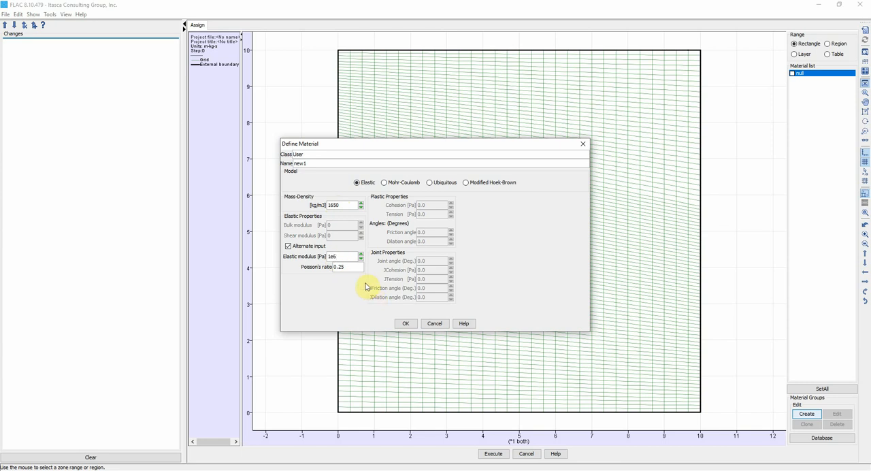
left_click(406, 323)
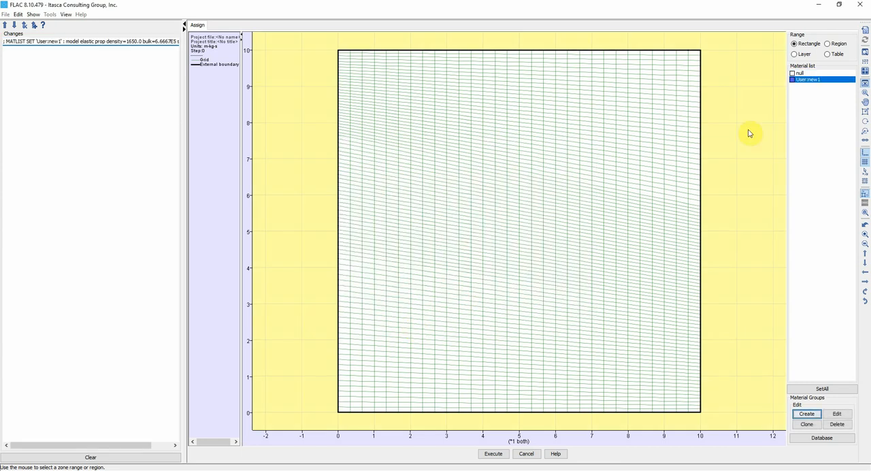
- Create an elastic material named new2 with density 1750 kg/m3, elastic modulus 2e7 Pa and Poisson's ratio 0.25
left_click(807, 413)
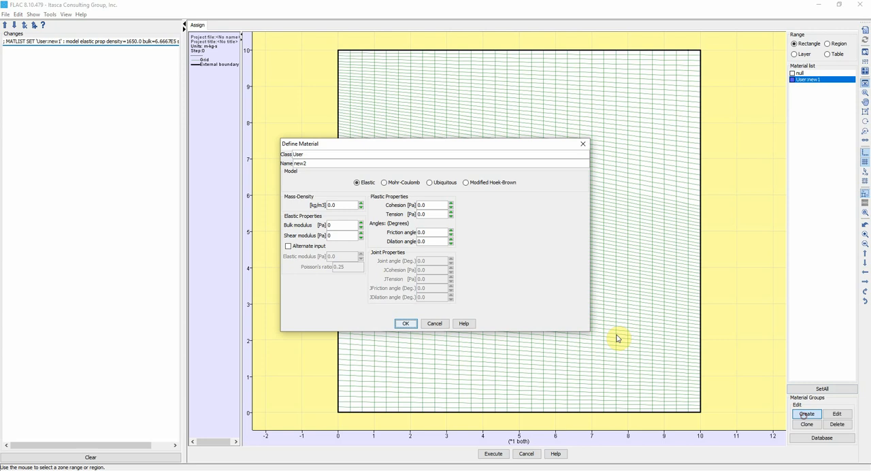
double_click(308, 162)
type("new2")
left_click(356, 183)
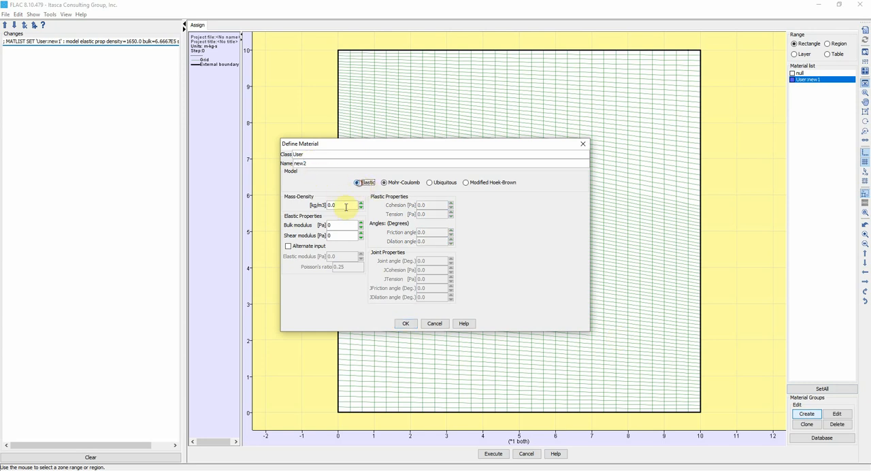
double_click(343, 205)
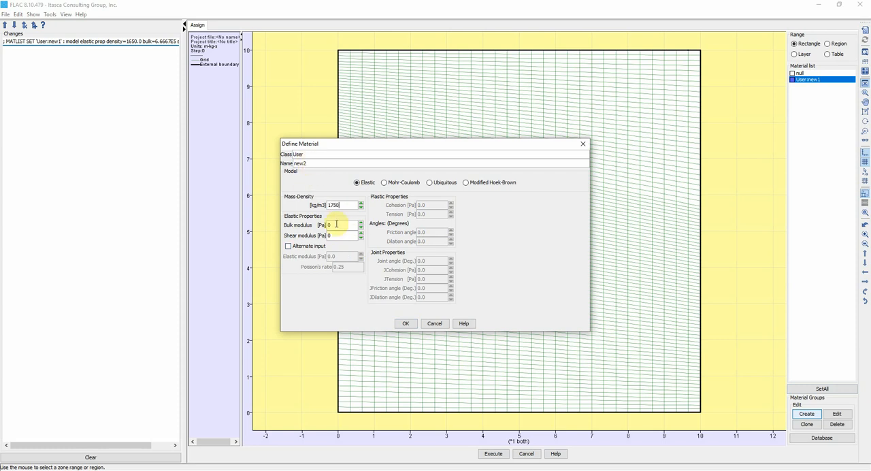
left_click(299, 246)
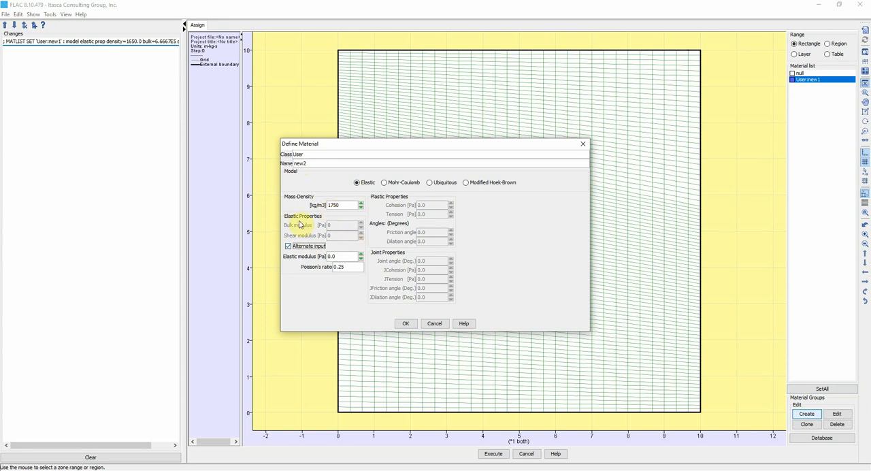
double_click(340, 256)
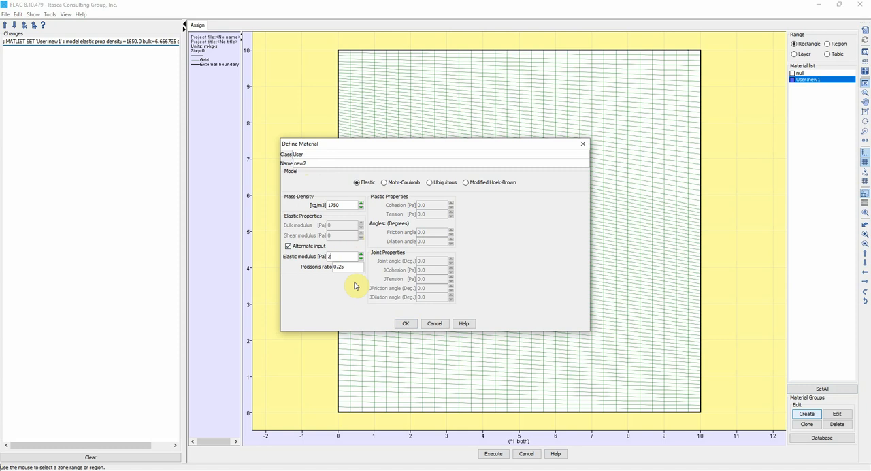
double_click(344, 267)
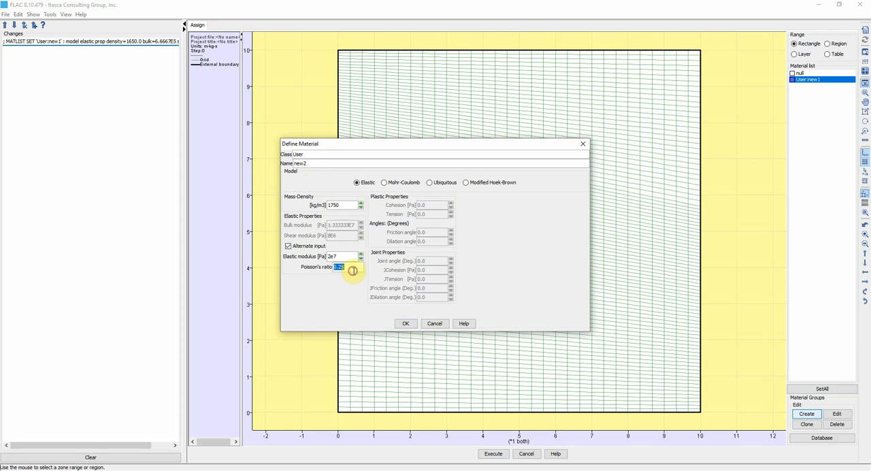
left_click(407, 324)
- Create an elastic material named new3 with density 1755 kg/m3 and elastic modulus 6e7 Pa, and change its Poisson's ratio
left_click(806, 414)
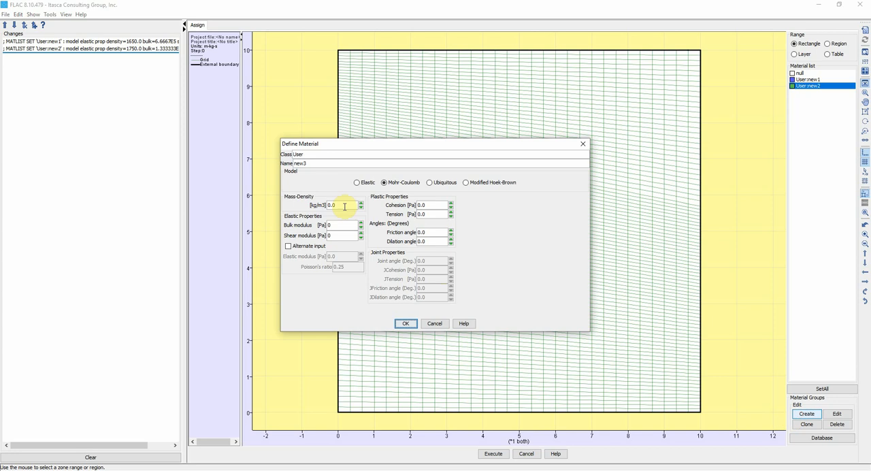
left_click(357, 183)
double_click(341, 206)
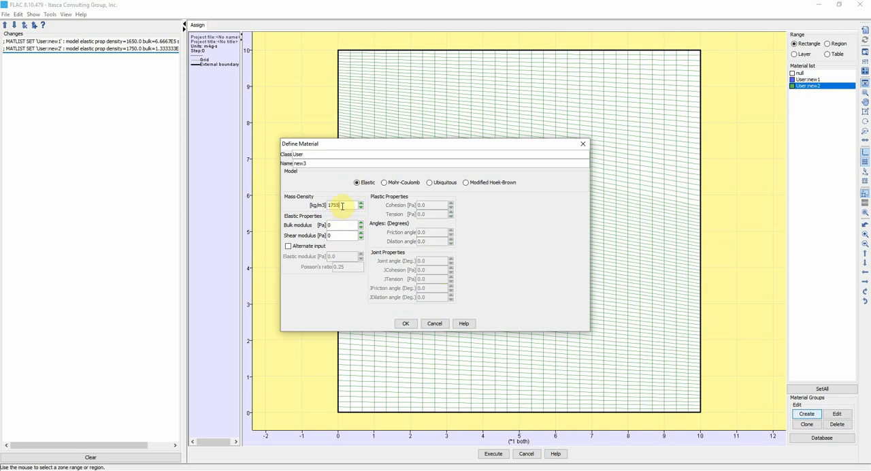
left_click(310, 246)
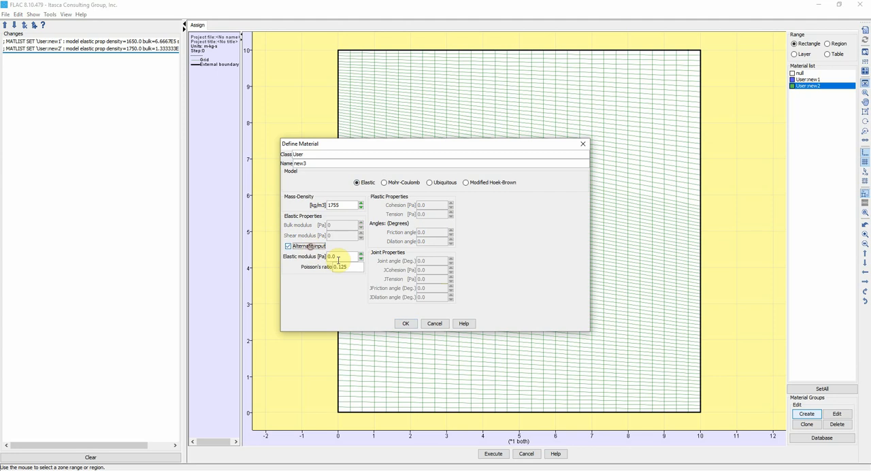
double_click(349, 257)
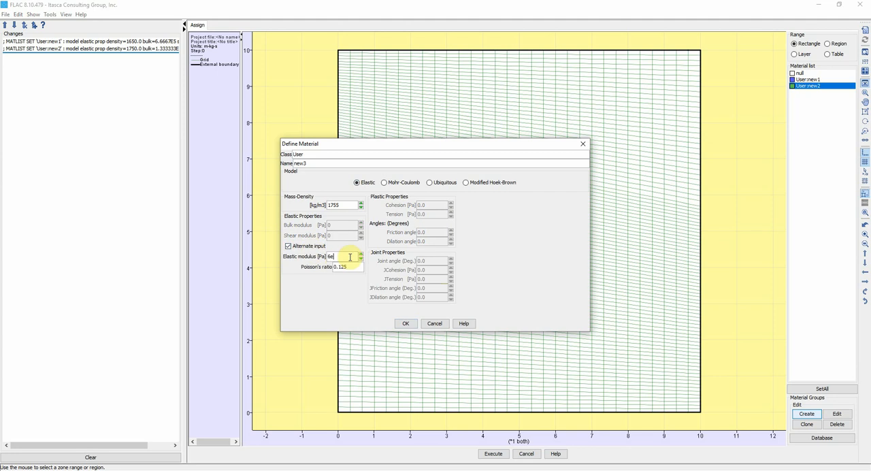
double_click(350, 266)
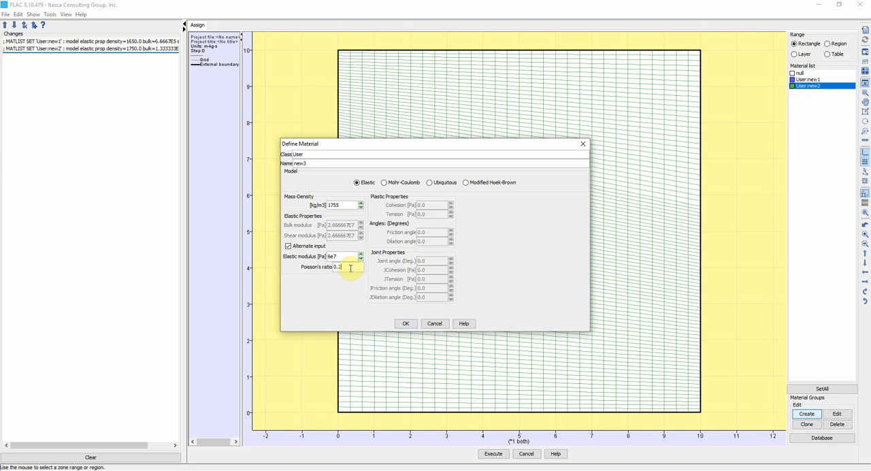
left_click(406, 324)
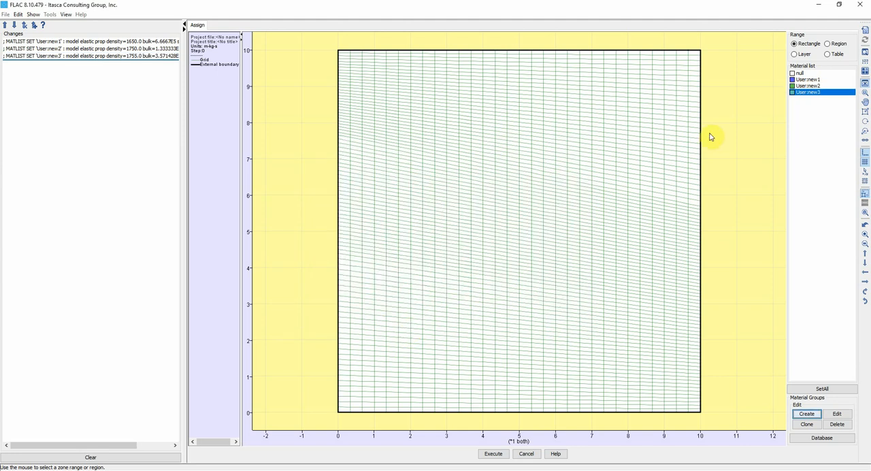
- Try assigning material new3 to six scattered single zones in the top layer using the rectangle range
left_click(794, 44)
left_click(681, 83)
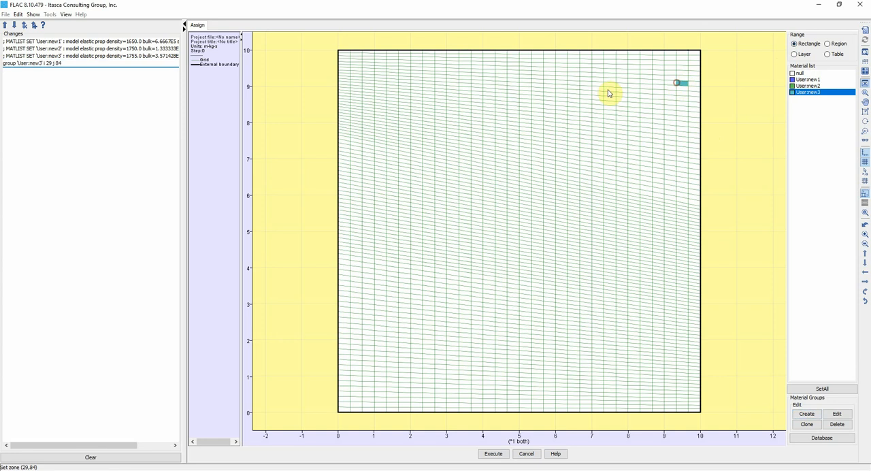
left_click(609, 89)
left_click(538, 85)
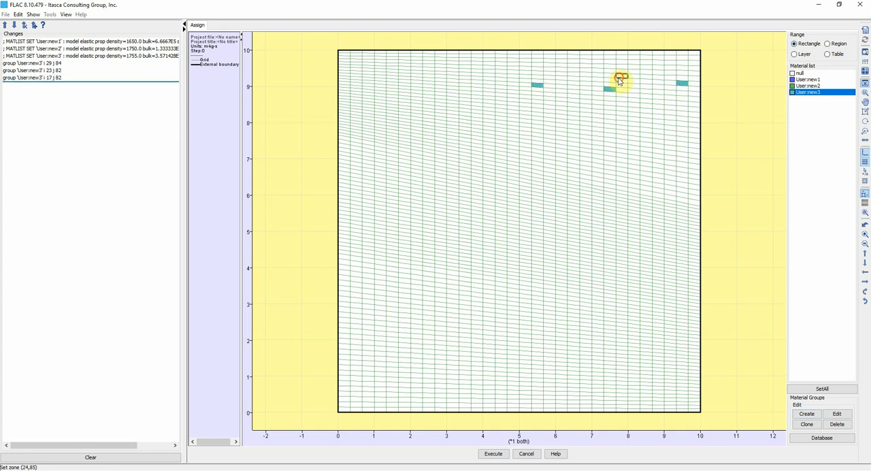
left_click(612, 112)
left_click(634, 90)
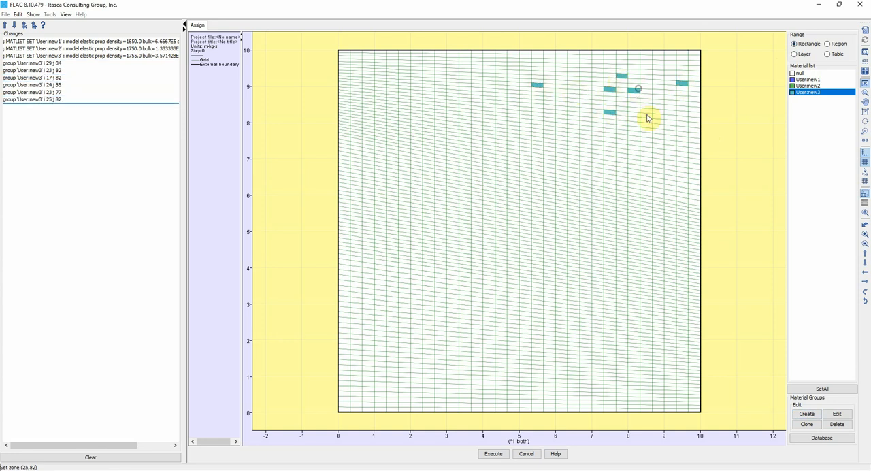
- Assign materials by region, with new1 in the top layer, new2 in the middle and new3 in the bottom, and execute the assignment
left_click(835, 45)
left_click(809, 80)
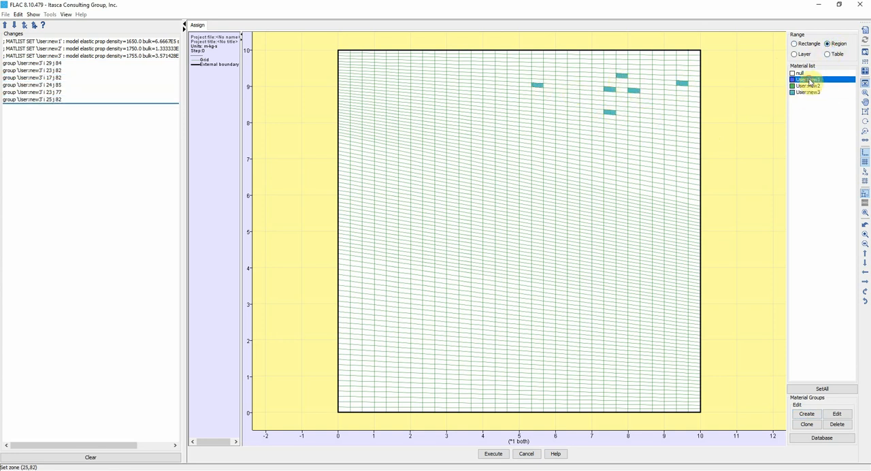
left_click(651, 104)
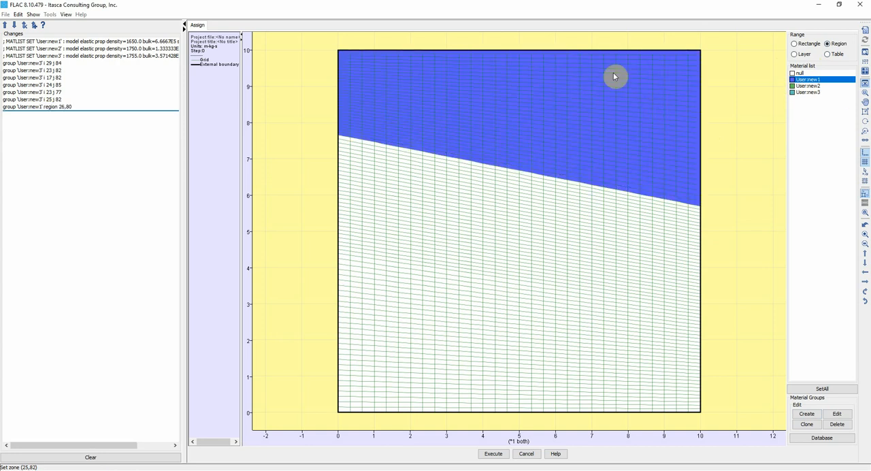
left_click(805, 86)
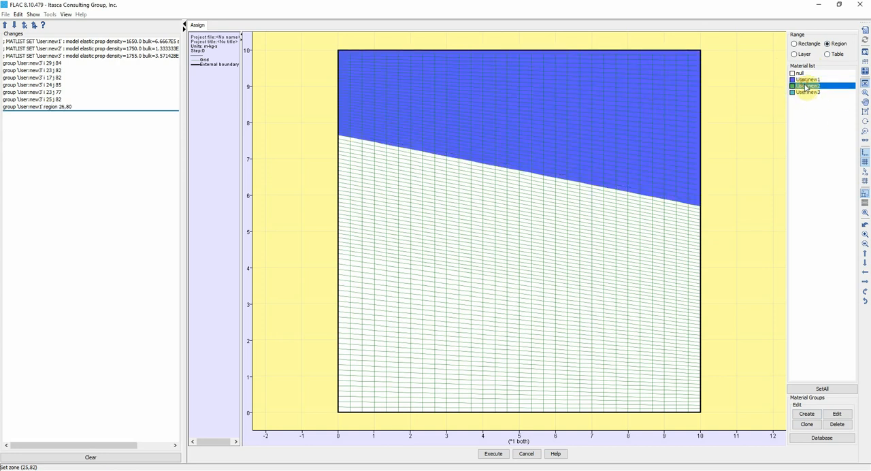
left_click(548, 220)
left_click(806, 92)
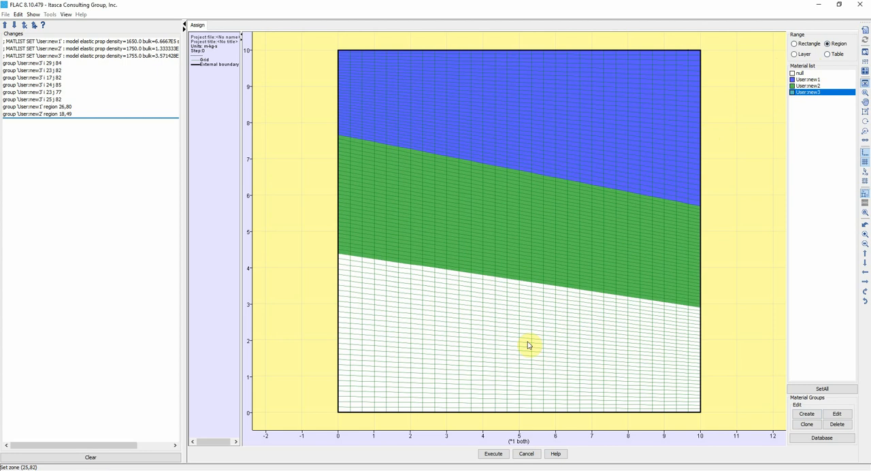
left_click(529, 345)
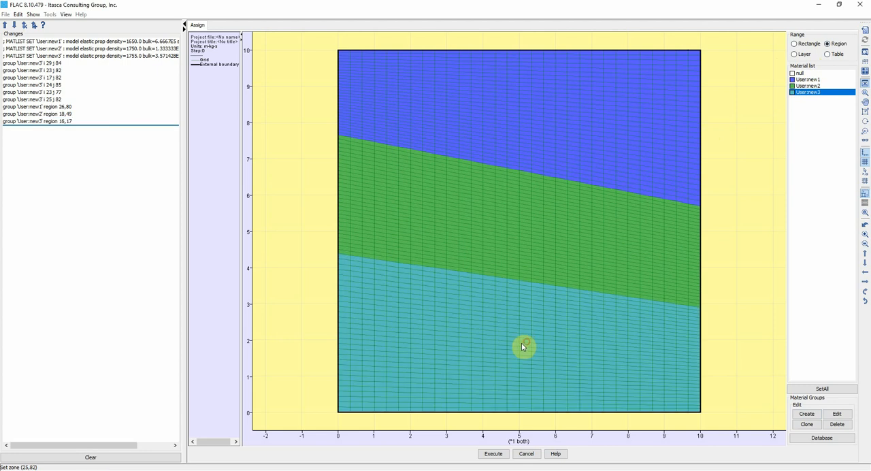
left_click(494, 454)
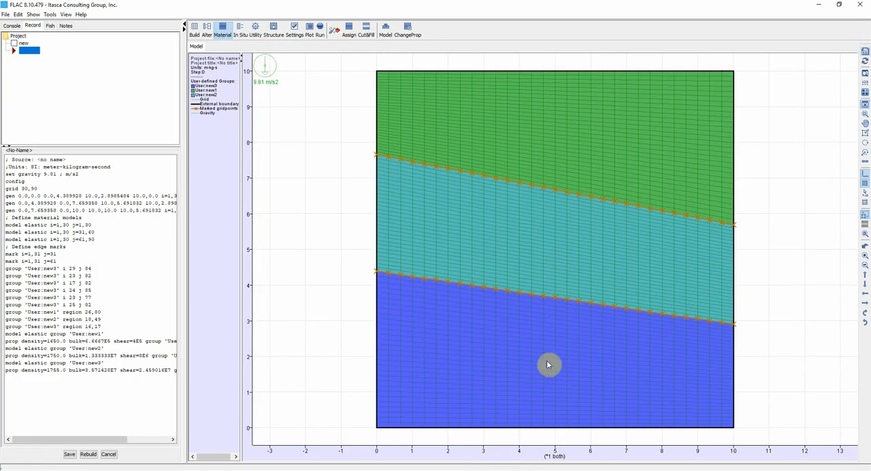
- Fix the X velocity of all gridpoints along both vertical sides of the model
left_click(241, 29)
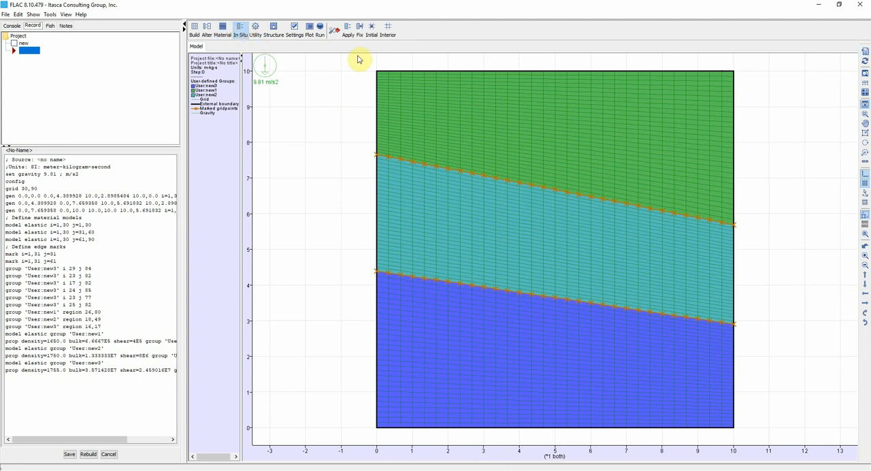
left_click(360, 29)
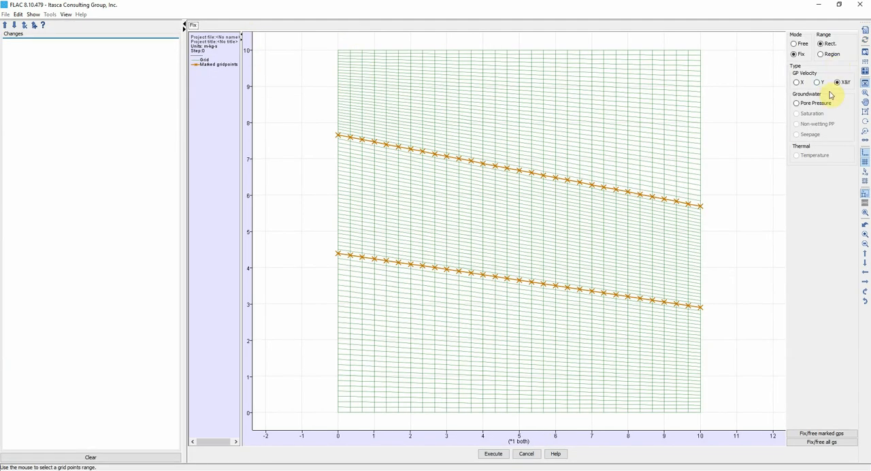
left_click(796, 82)
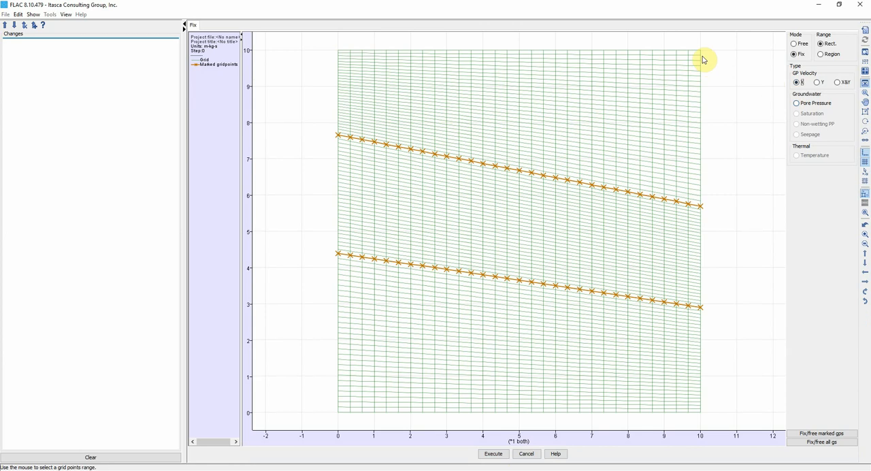
left_click_drag(701, 54, 706, 102)
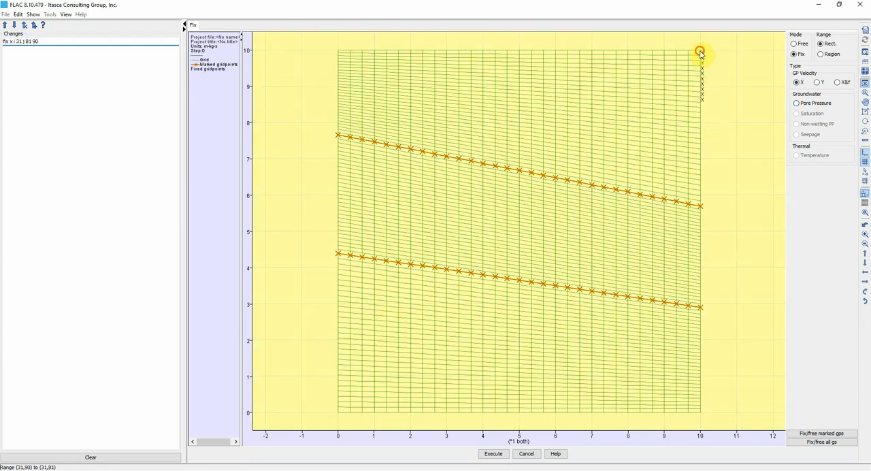
left_click(702, 411)
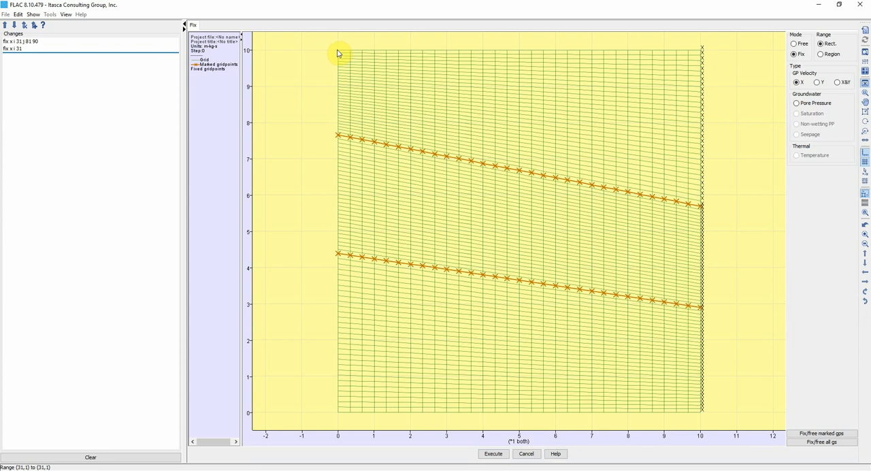
left_click_drag(337, 53, 337, 414)
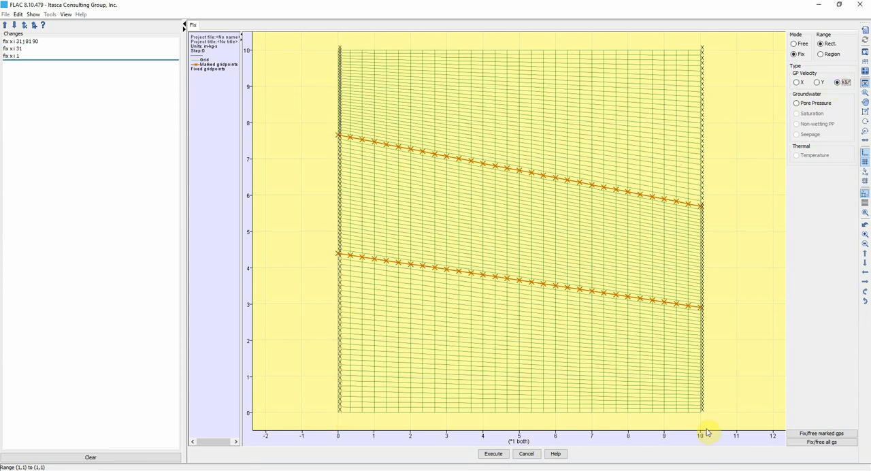
- Fix the gridpoints along the model's base in both X and Y, and execute the boundary conditions
left_click_drag(701, 416, 579, 410)
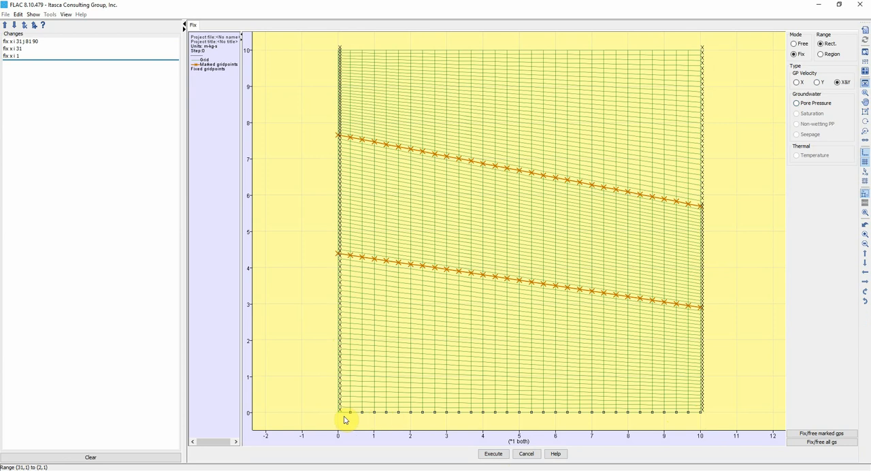
left_click_drag(343, 420, 342, 419)
left_click(484, 453)
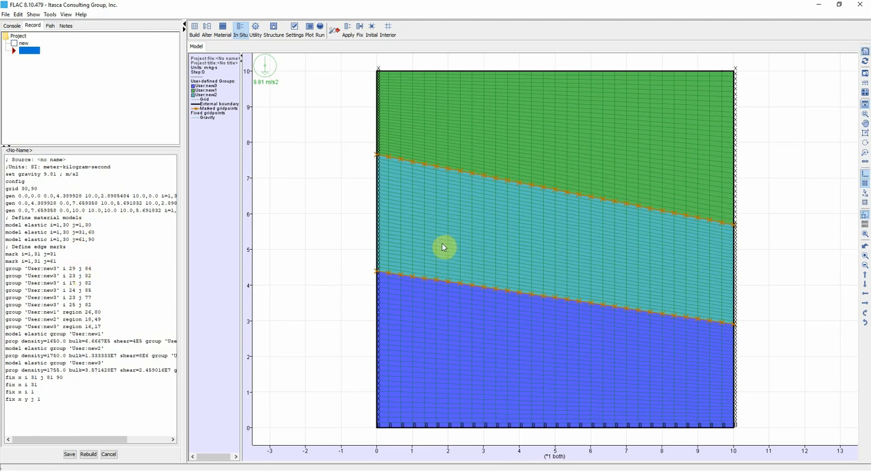
- Set gravity to 9.81 m/s2 with the direction constrained to vertical, and execute the gravity settings
left_click(274, 29)
left_click(294, 28)
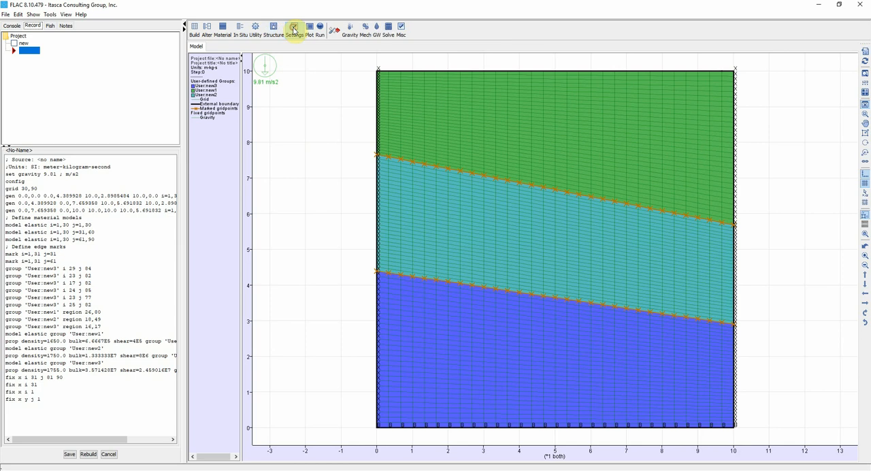
left_click(350, 29)
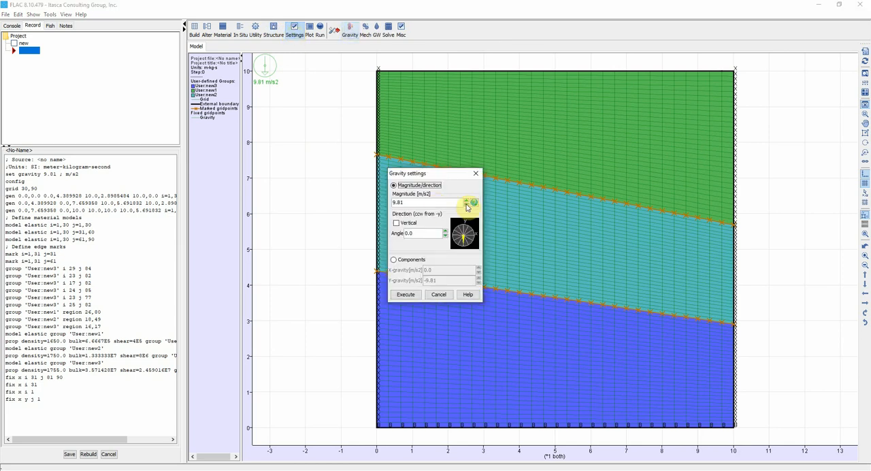
left_click(396, 223)
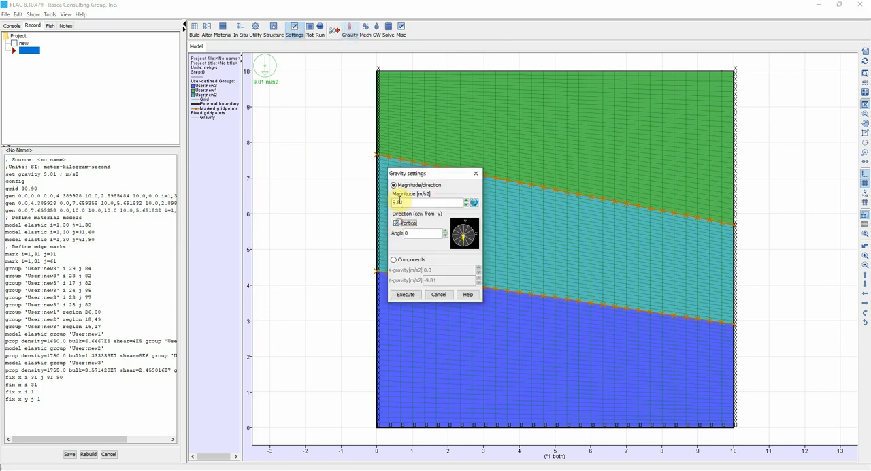
left_click(406, 294)
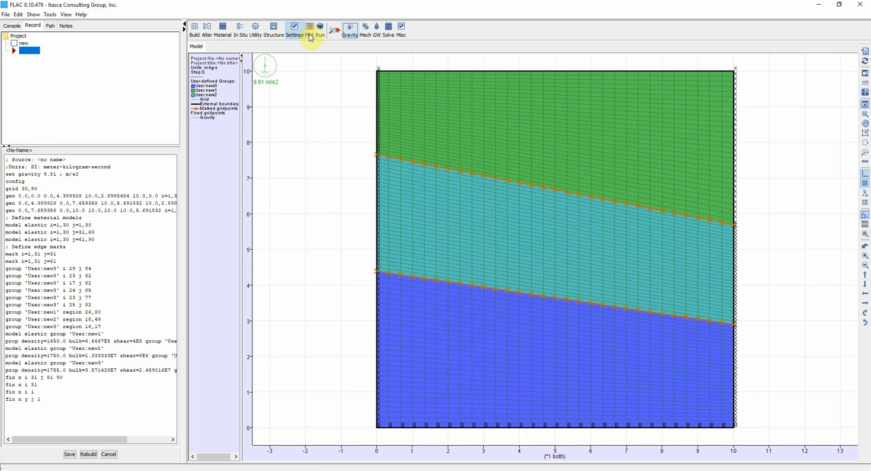
- Solve the model with the initial equilibrium computed as an elastic model
left_click(319, 30)
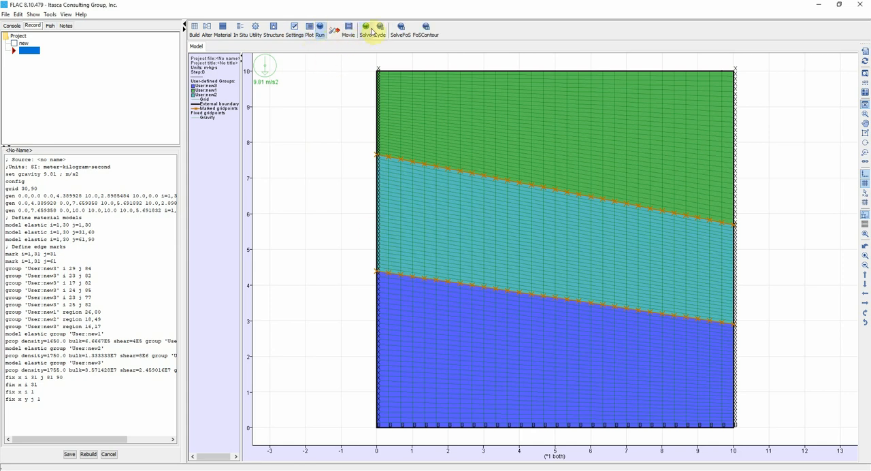
left_click(371, 27)
left_click(393, 255)
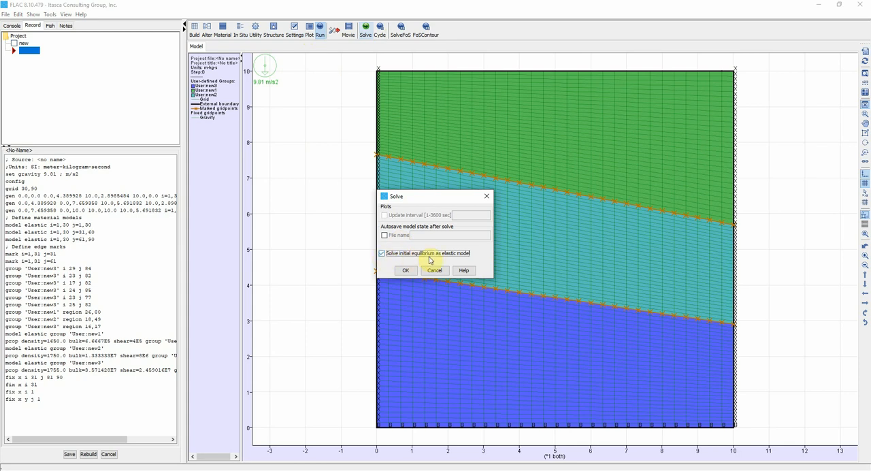
left_click(406, 270)
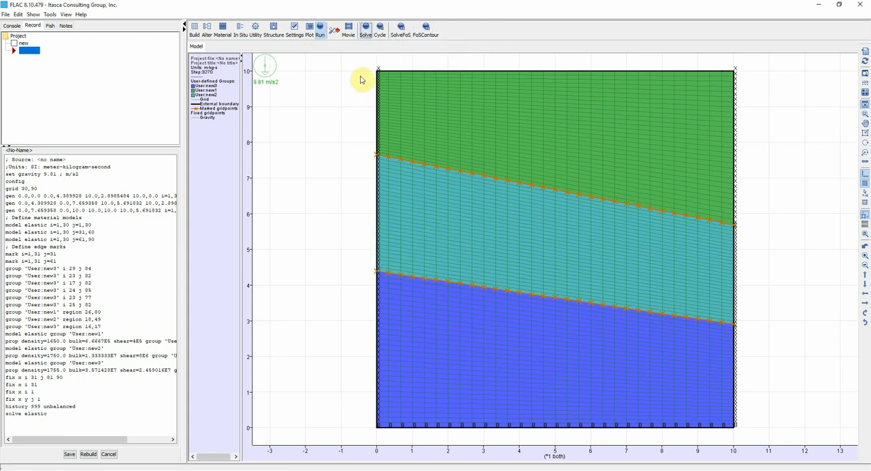
- Display the predefined quick plot of the unbalanced force history
left_click(312, 34)
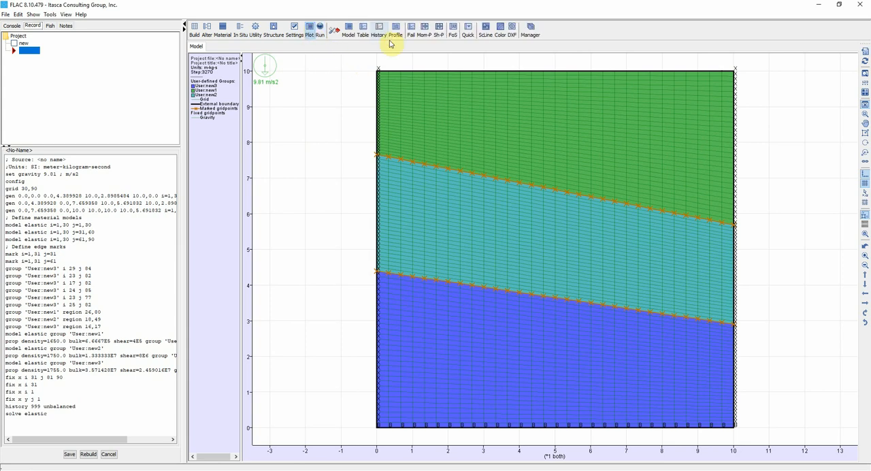
left_click(471, 32)
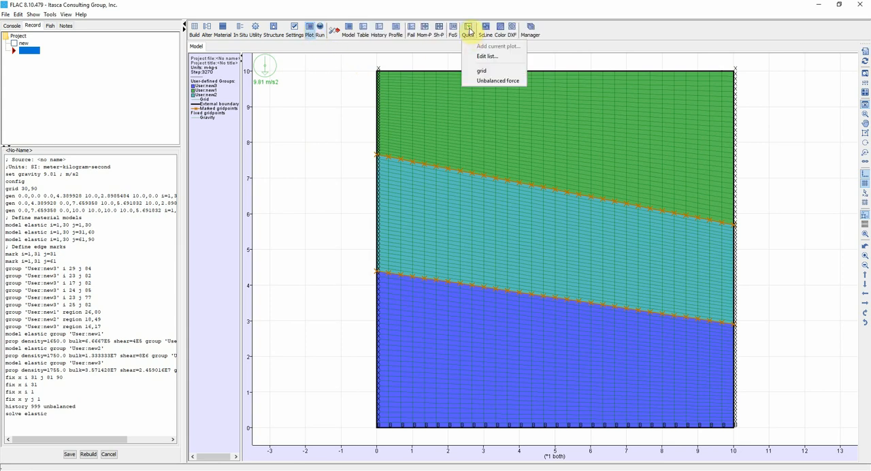
left_click(470, 32)
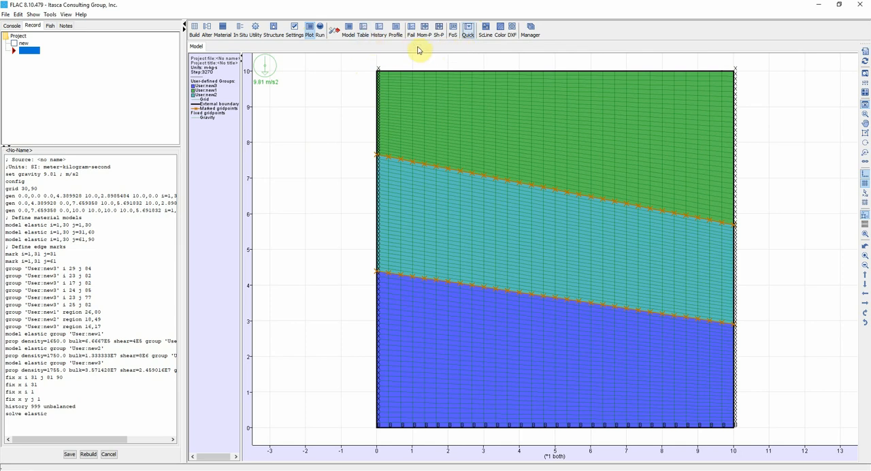
left_click(468, 31)
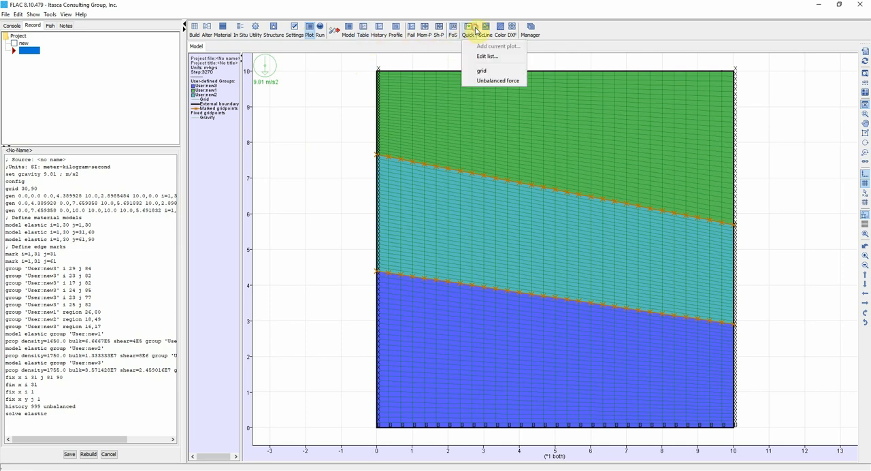
left_click(484, 83)
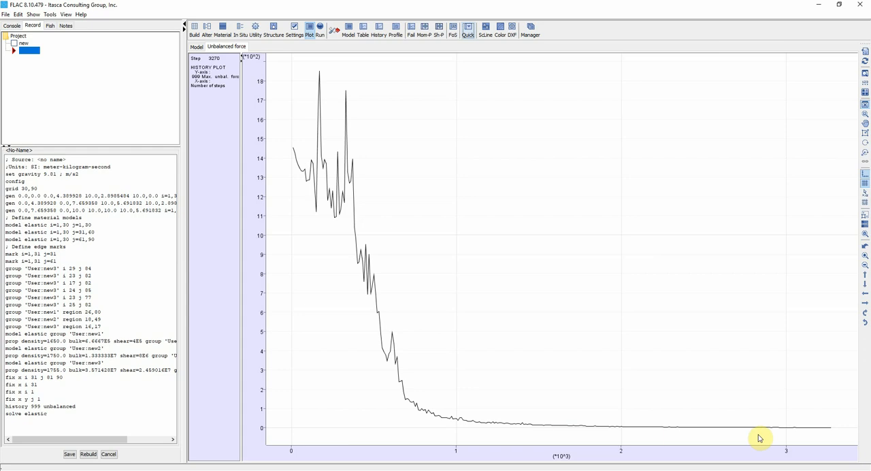
- Create a model plot named Total stress with filled zone contours of total stress syy and the grid overlaid
left_click(349, 30)
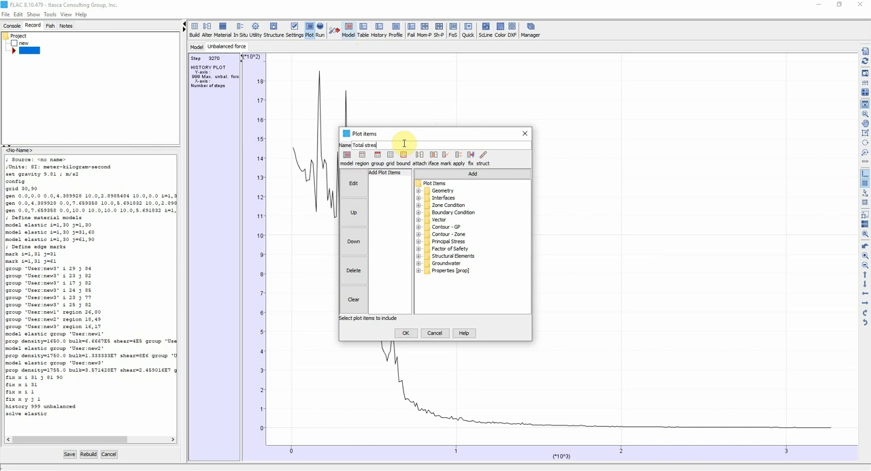
left_click(449, 234)
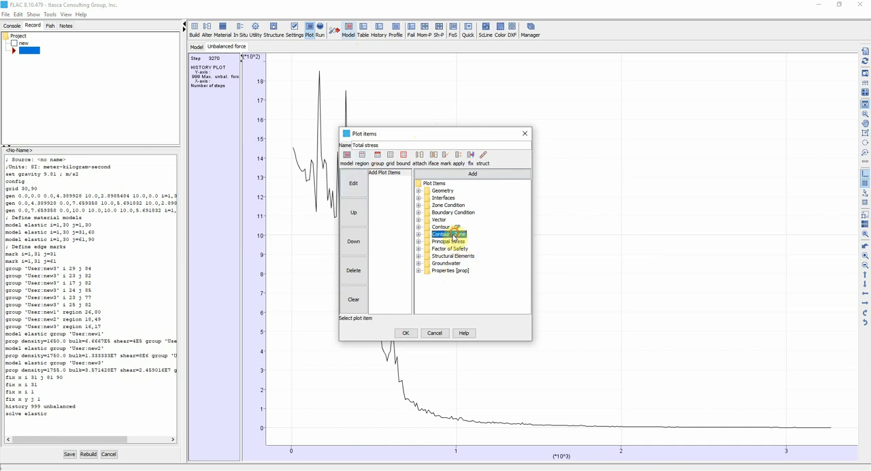
left_click(419, 234)
double_click(453, 241)
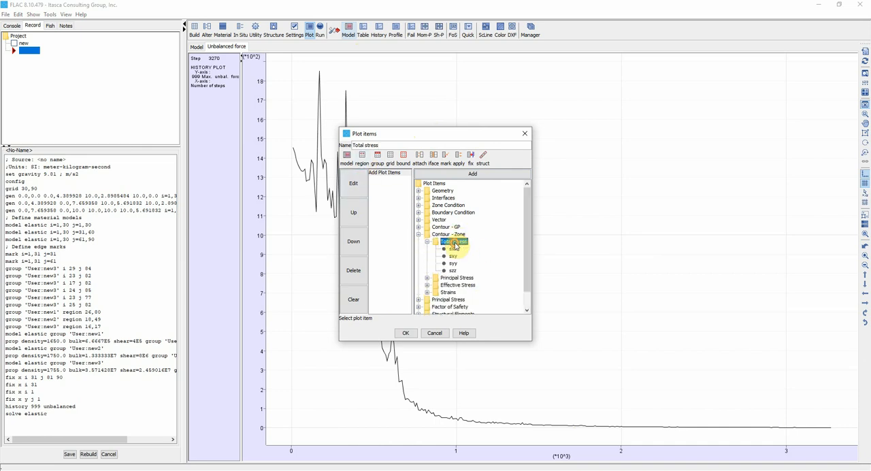
double_click(453, 263)
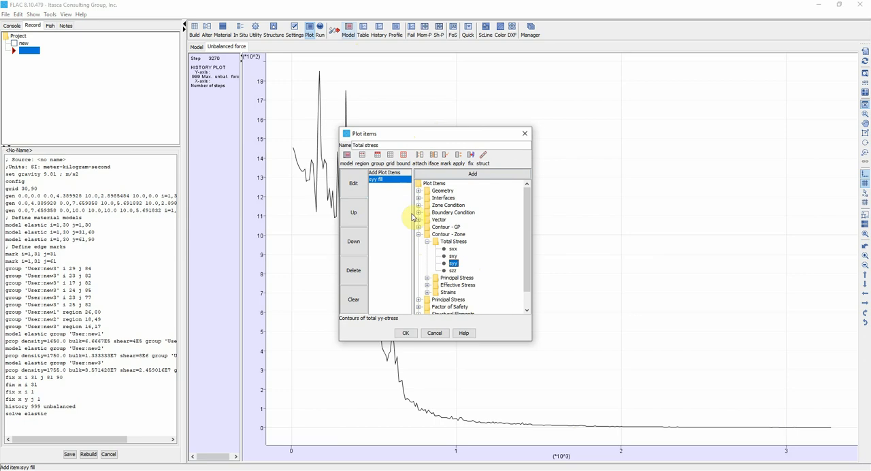
left_click(391, 157)
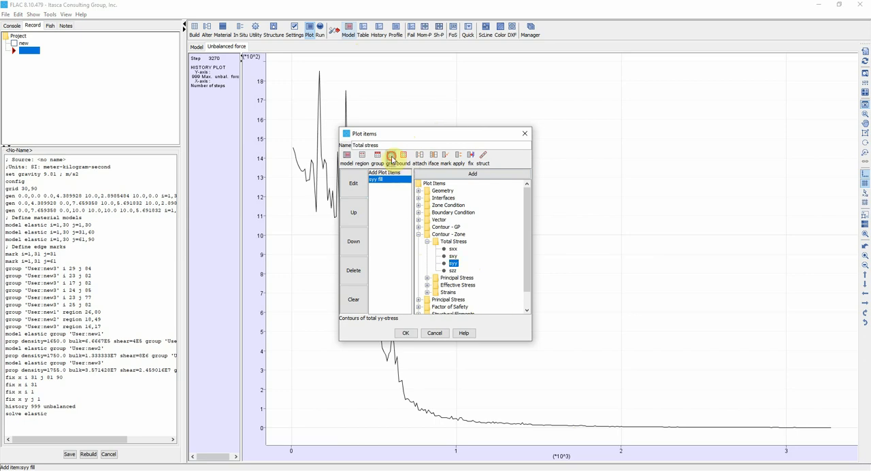
left_click(406, 333)
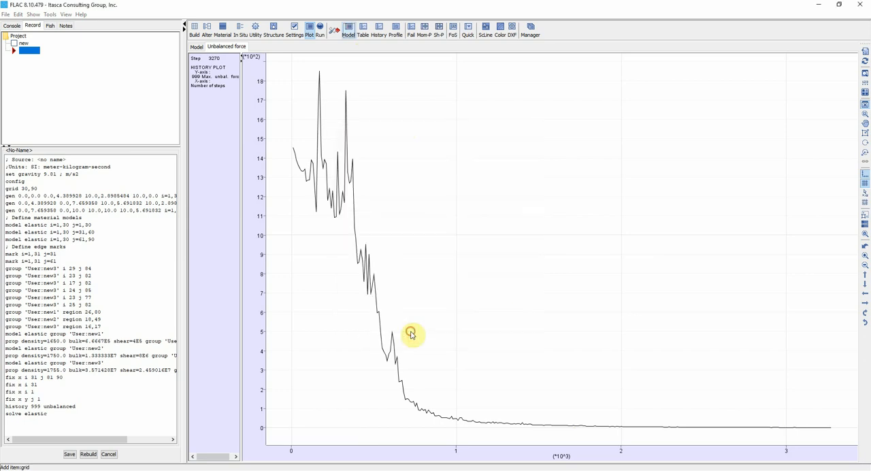